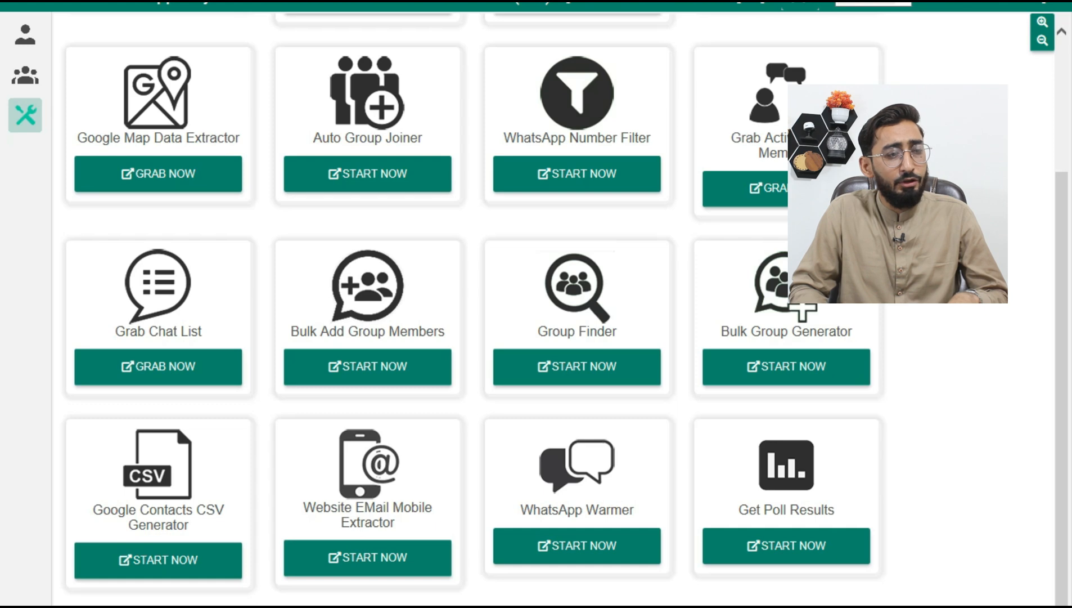
Step: Open the Website EMail Mobile Extractor from the collection of tools
scroll(472, 310, "up", 3)
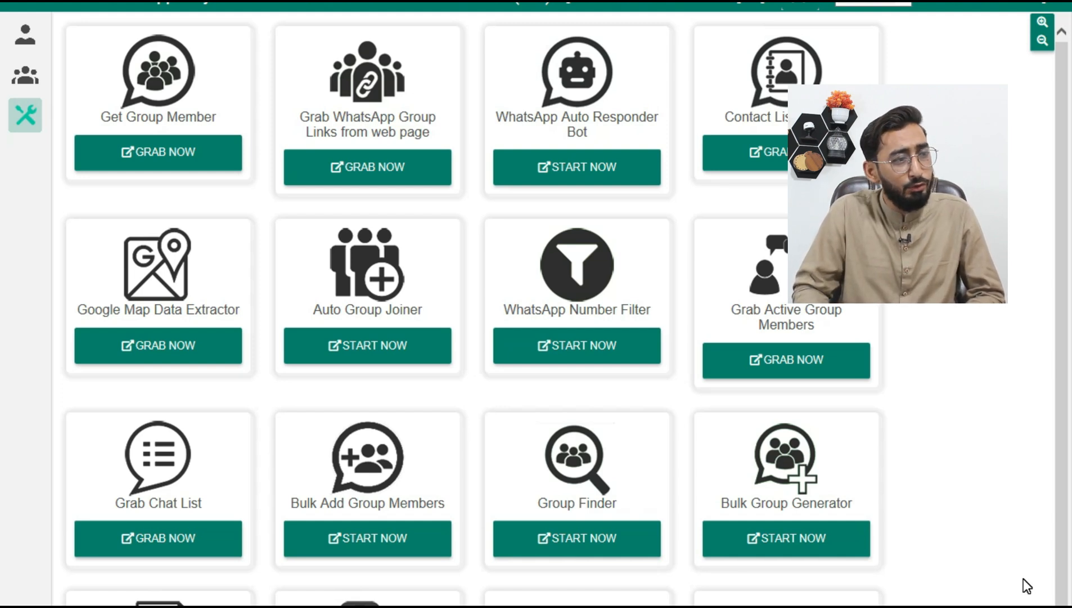
scroll(1024, 577, "down", 3)
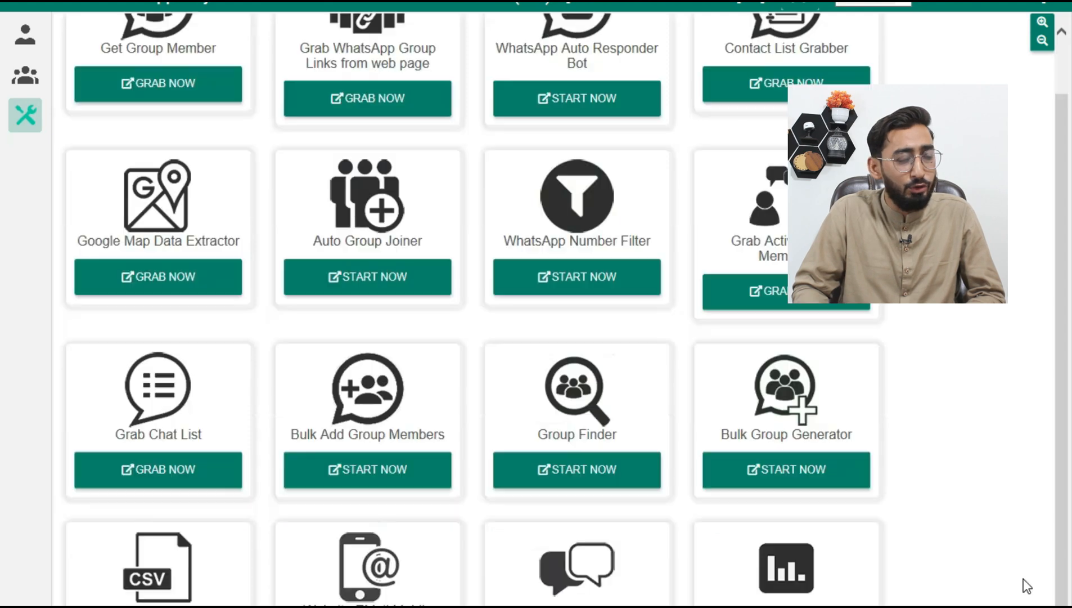
scroll(1024, 578, "up", 3)
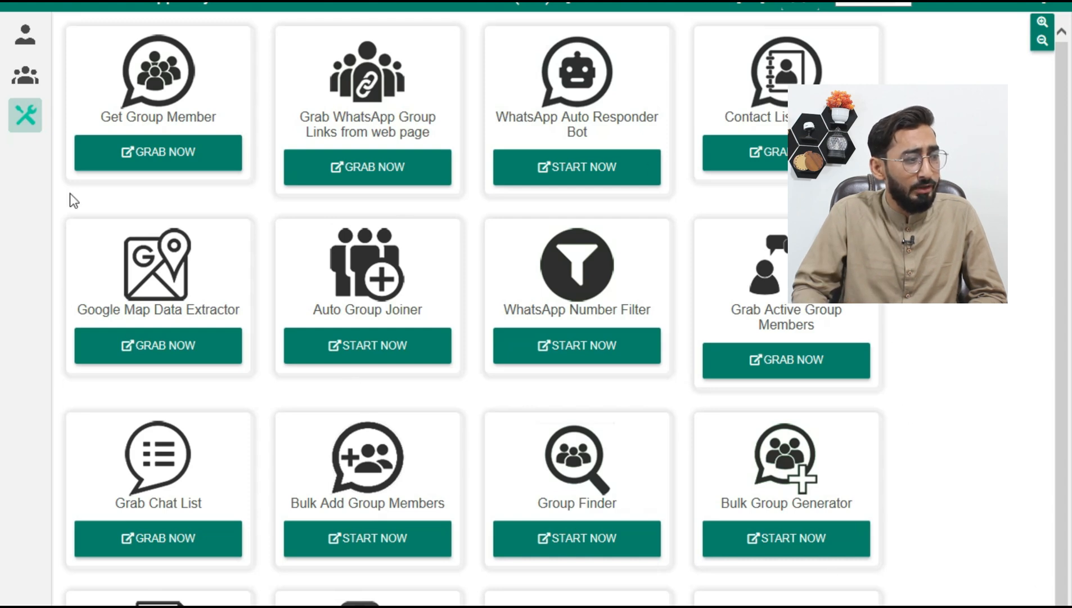
scroll(923, 416, "down", 3)
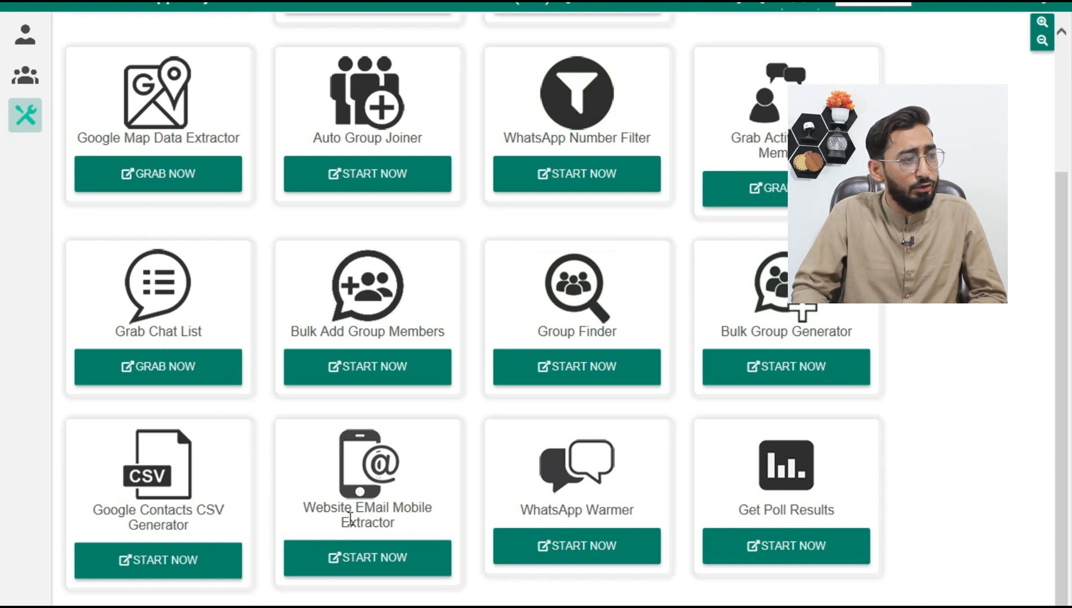
left_click(379, 563)
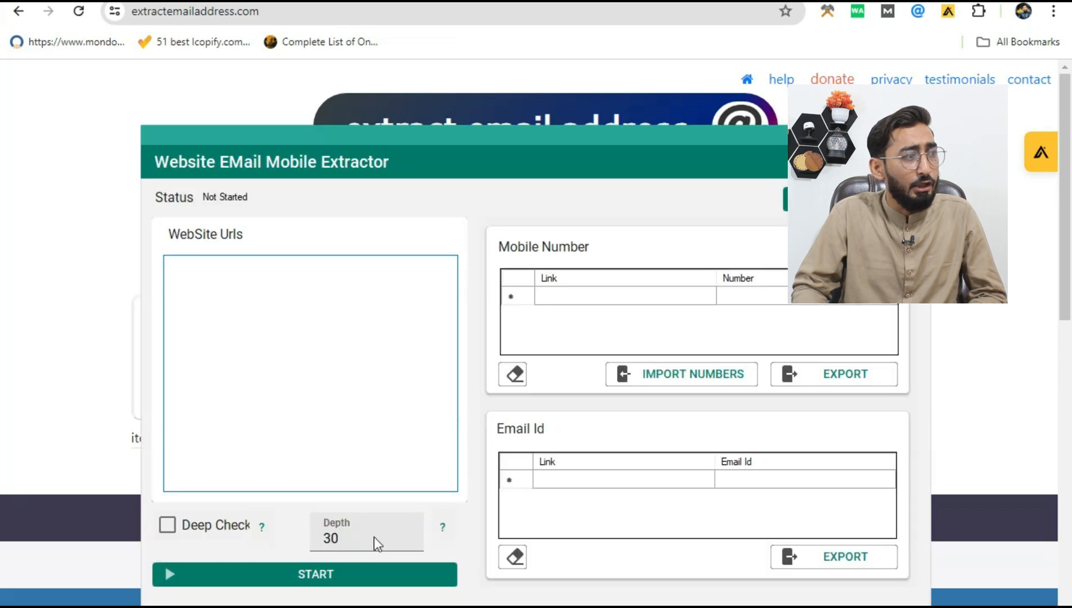
Step: Switch to Chrome and load bisopedia.com in a new browser tab
left_click(588, 440)
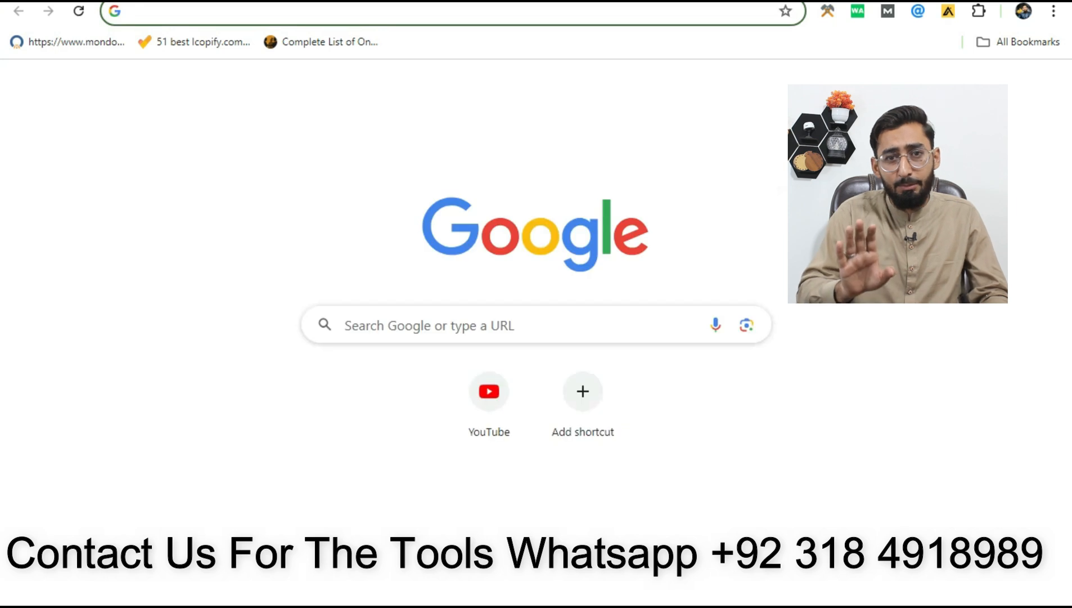
type("biso")
key("Return")
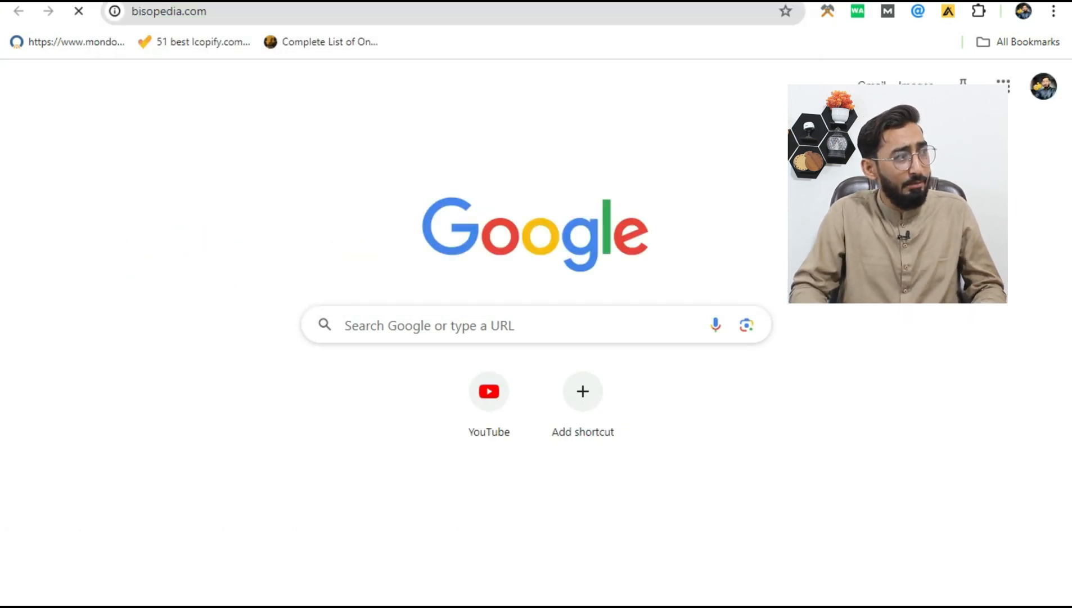
left_click(505, 6)
key("ctrl+c")
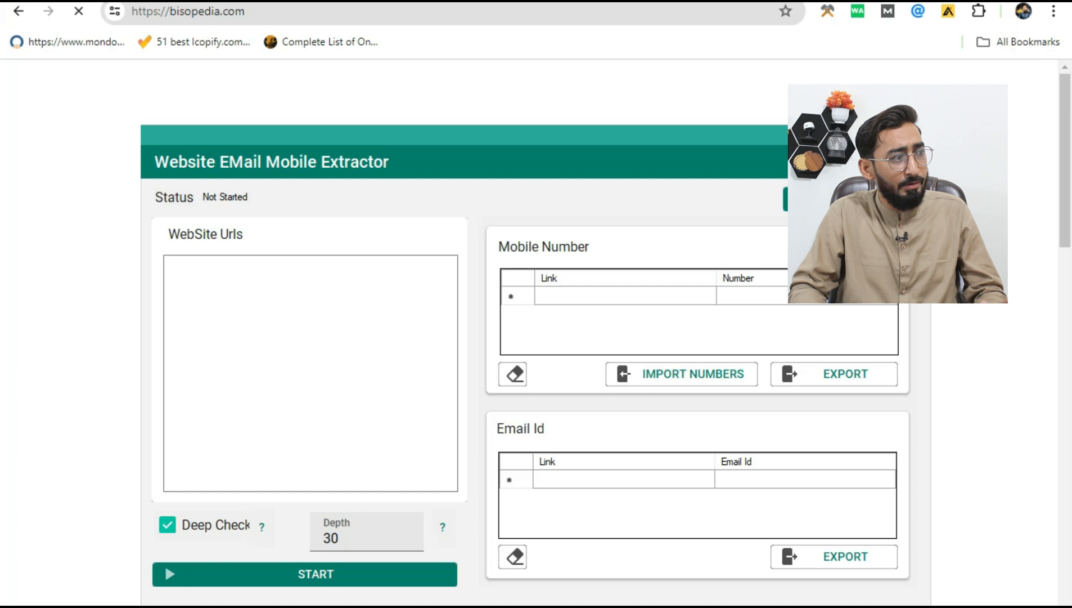
left_click(451, 456)
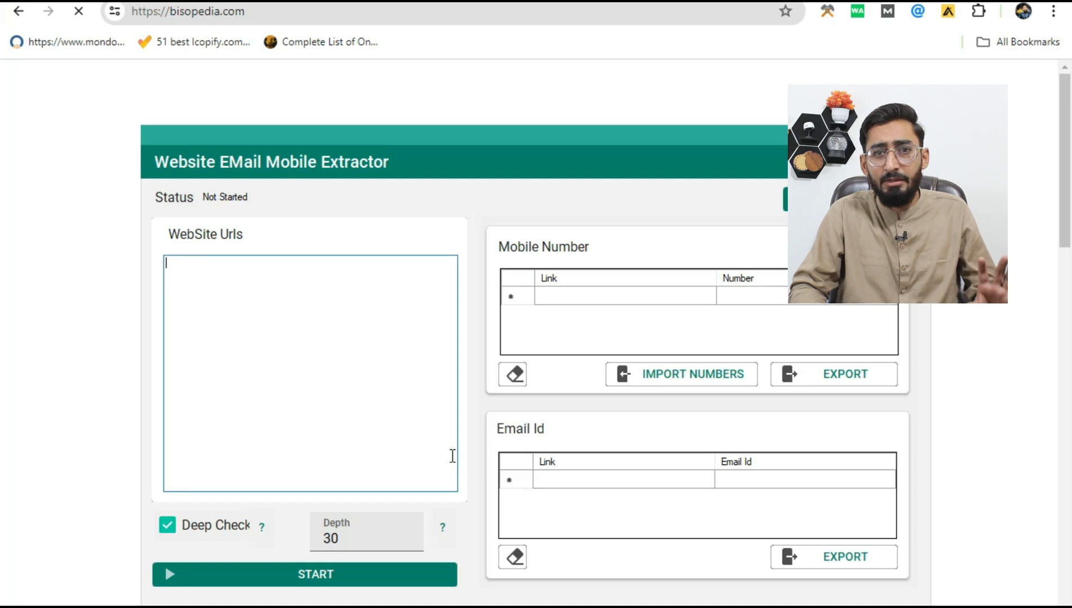
key("ctrl+v")
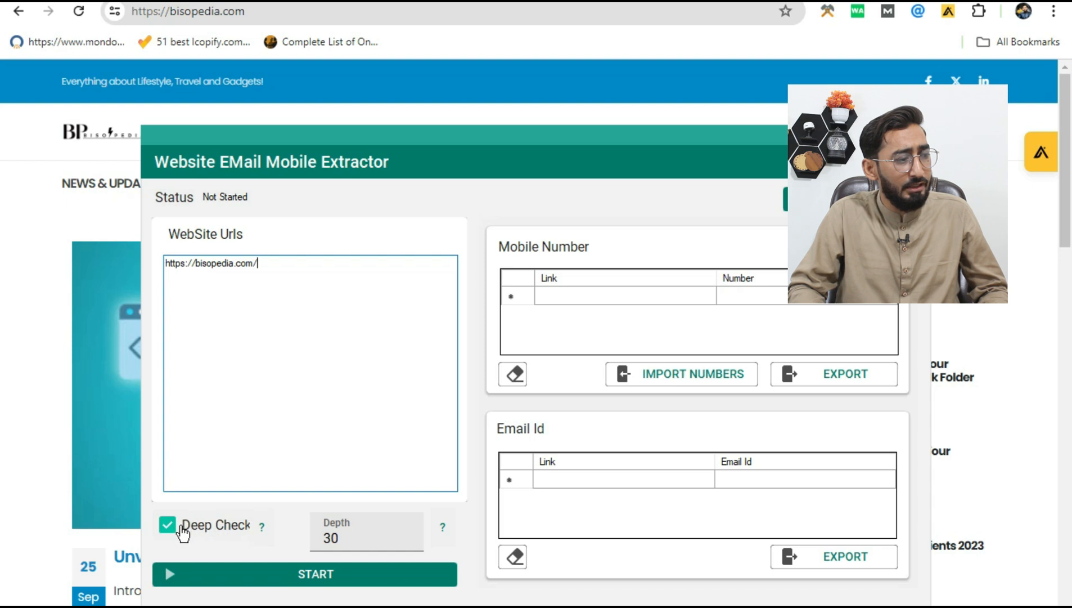
left_click(342, 538)
double_click(342, 538)
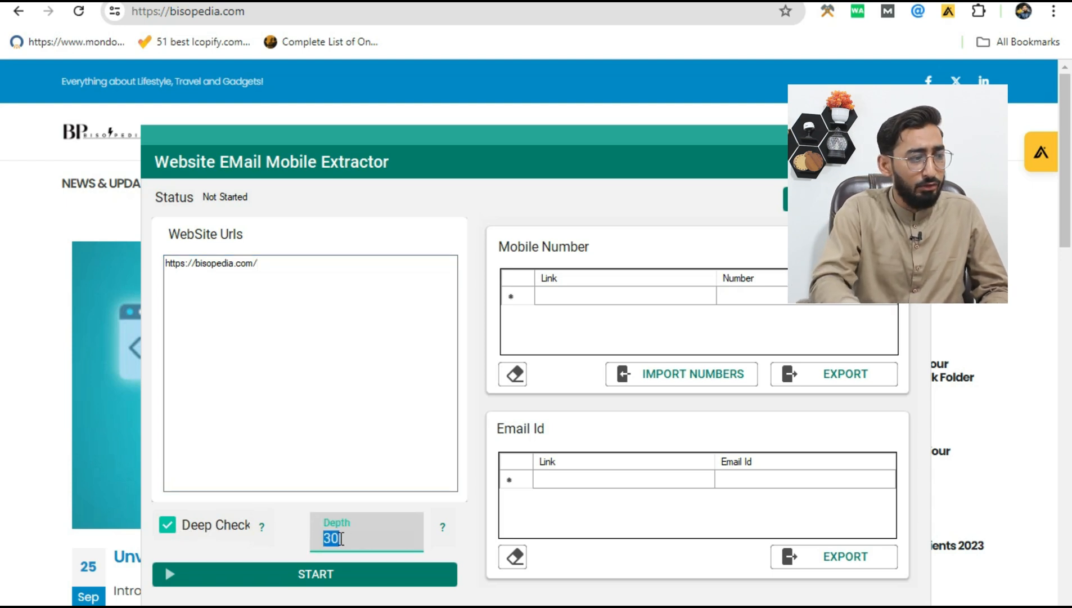
type("10")
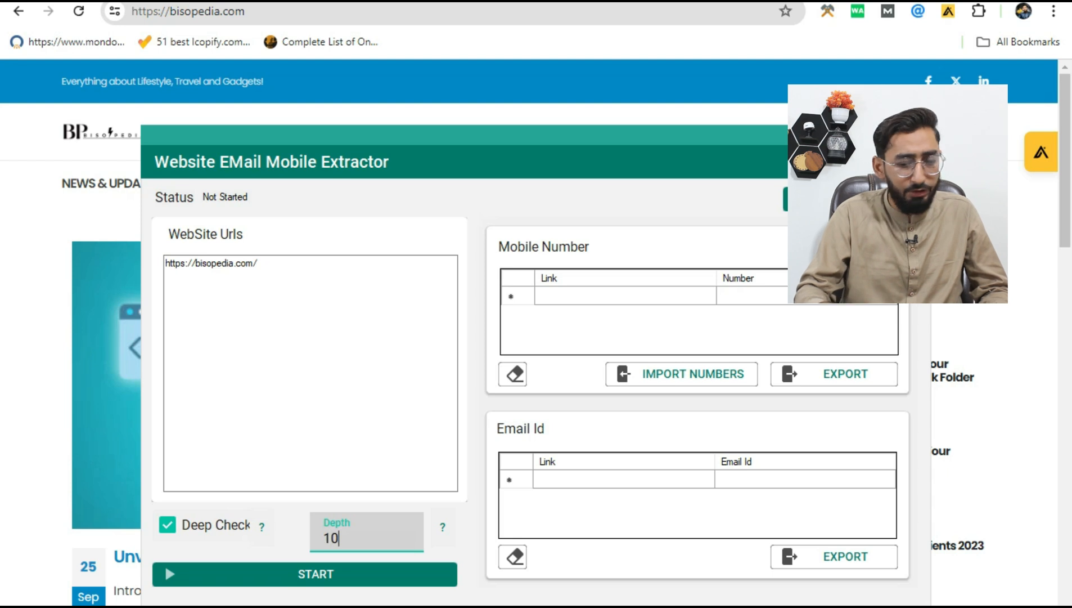
key("BackSpace")
key("BackSpace")
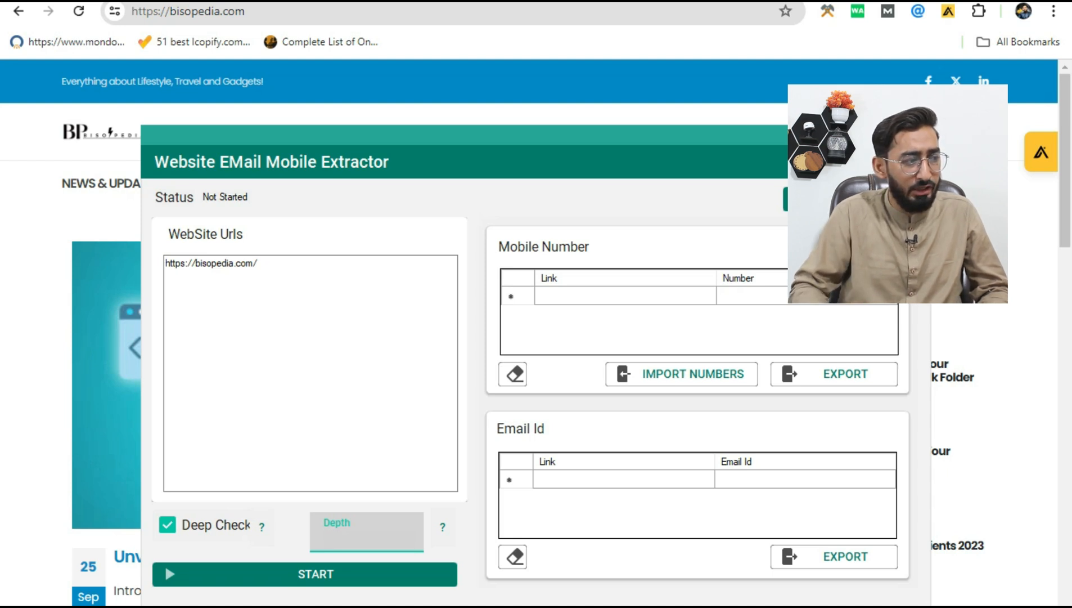
type("30")
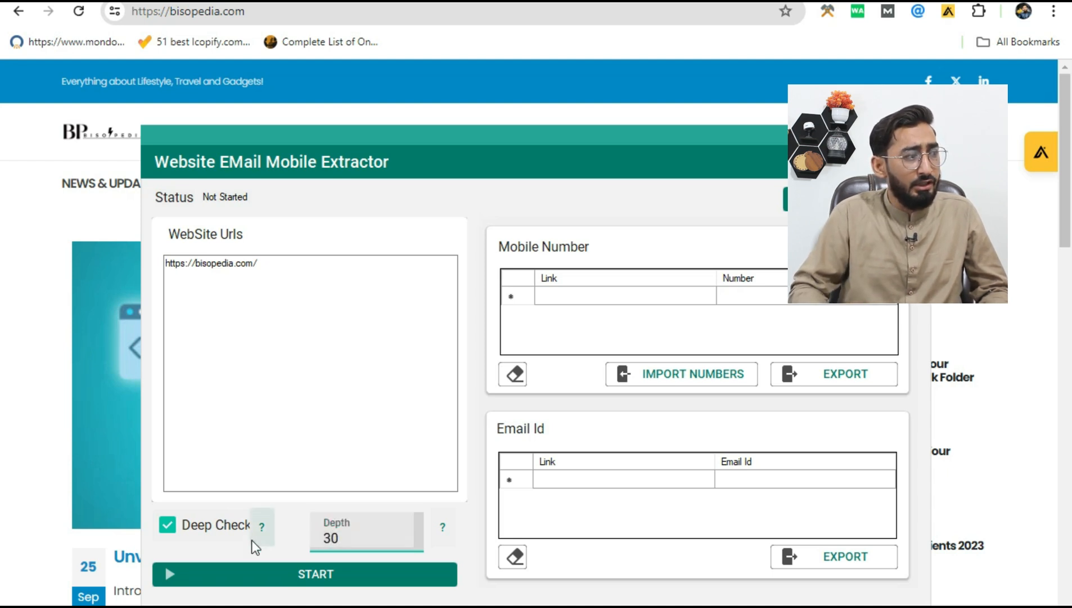
Step: Check the help for the Deep Check option and start extracting contacts from the entered website
left_click(253, 538)
left_click(608, 347)
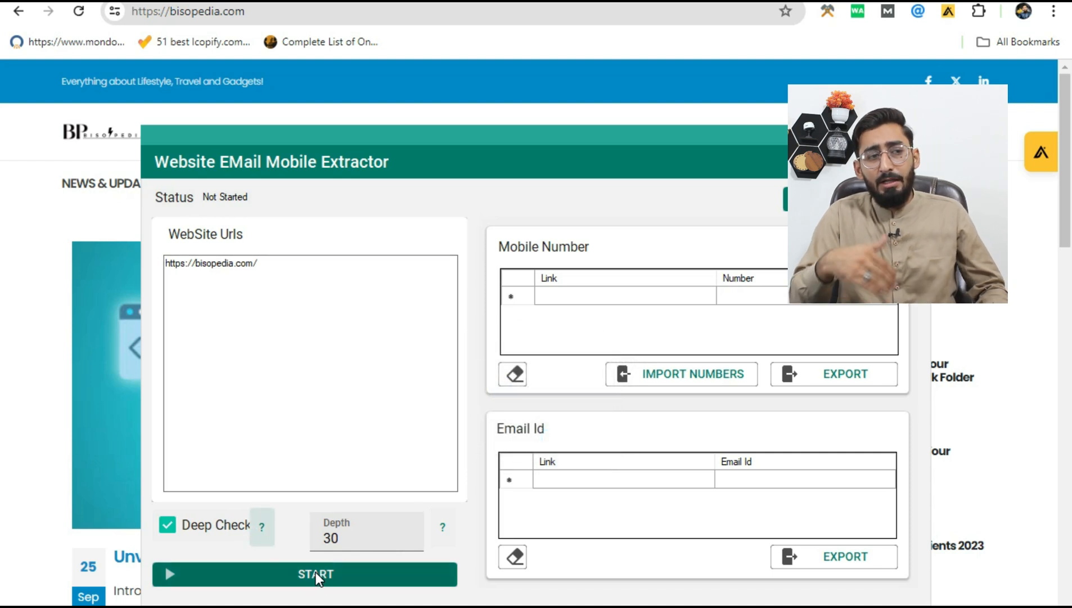
left_click(339, 575)
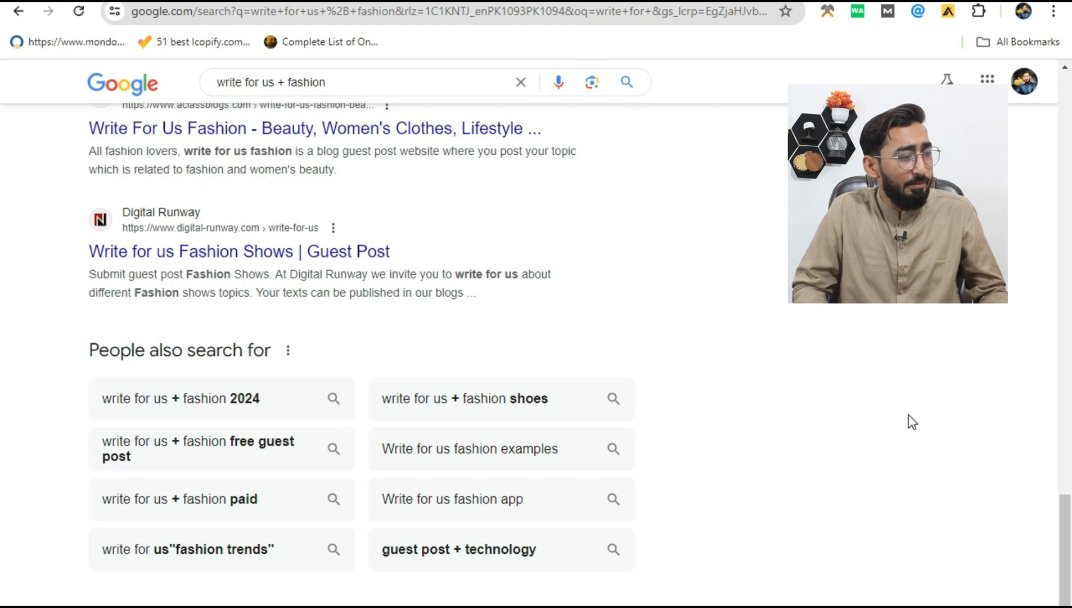
Step: Copy the whole Google results page for "write for us + fashion" into the text box on extractemailaddress.com
scroll(912, 421, "down", 5)
scroll(908, 415, "down", 6)
scroll(908, 415, "up", 10)
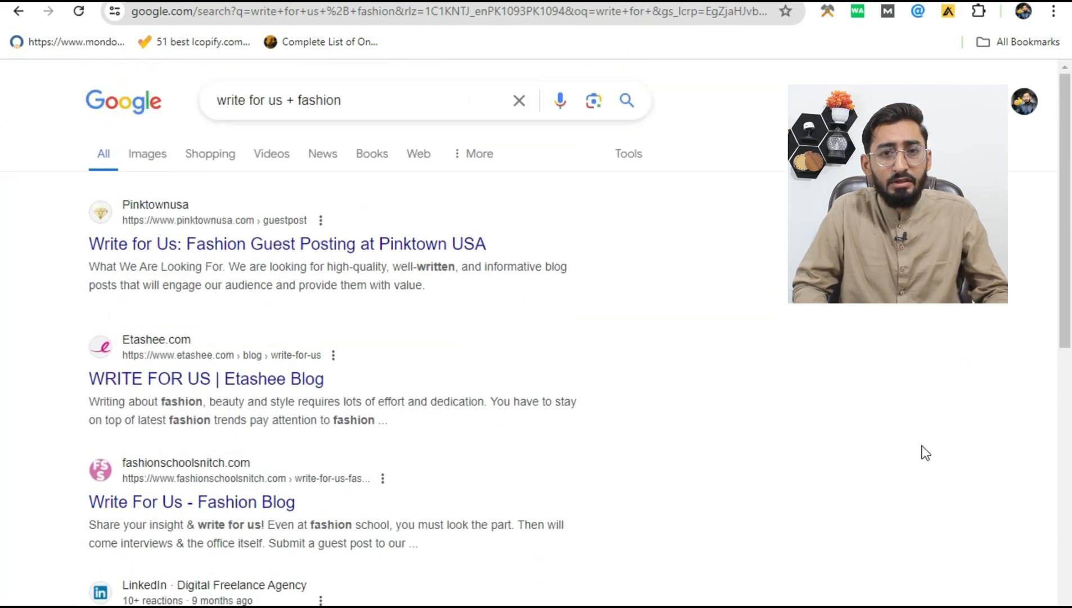
key("ctrl+a")
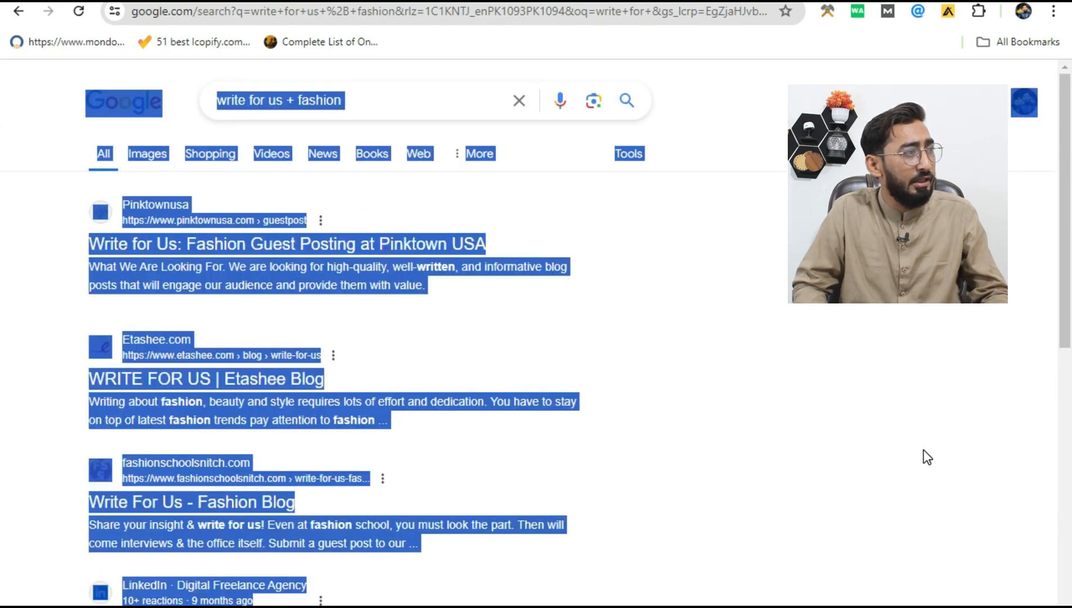
left_click(100, 1)
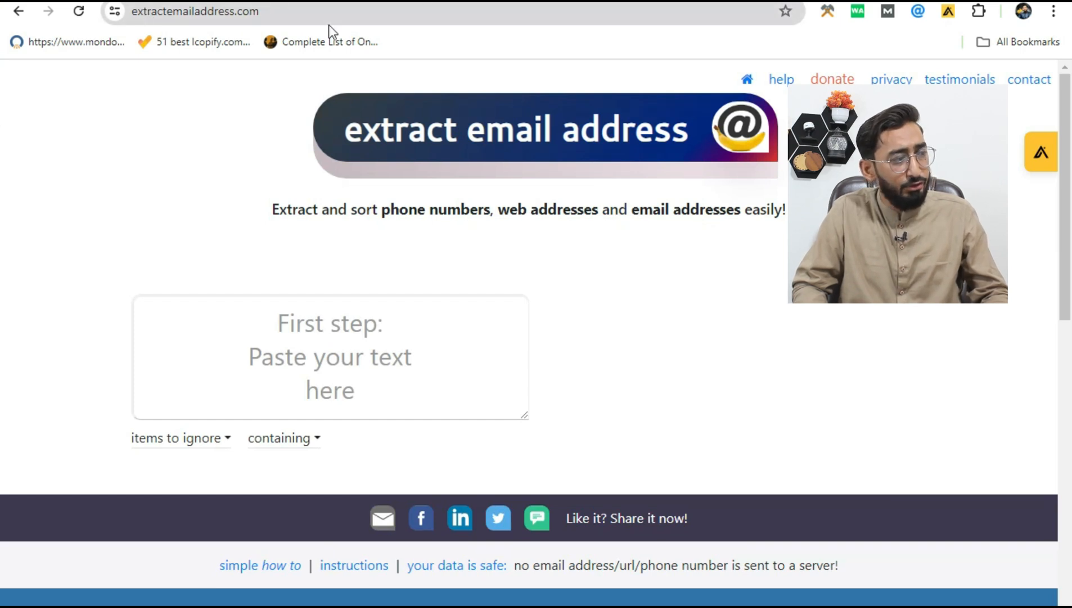
left_click(325, 355)
key("ctrl+v")
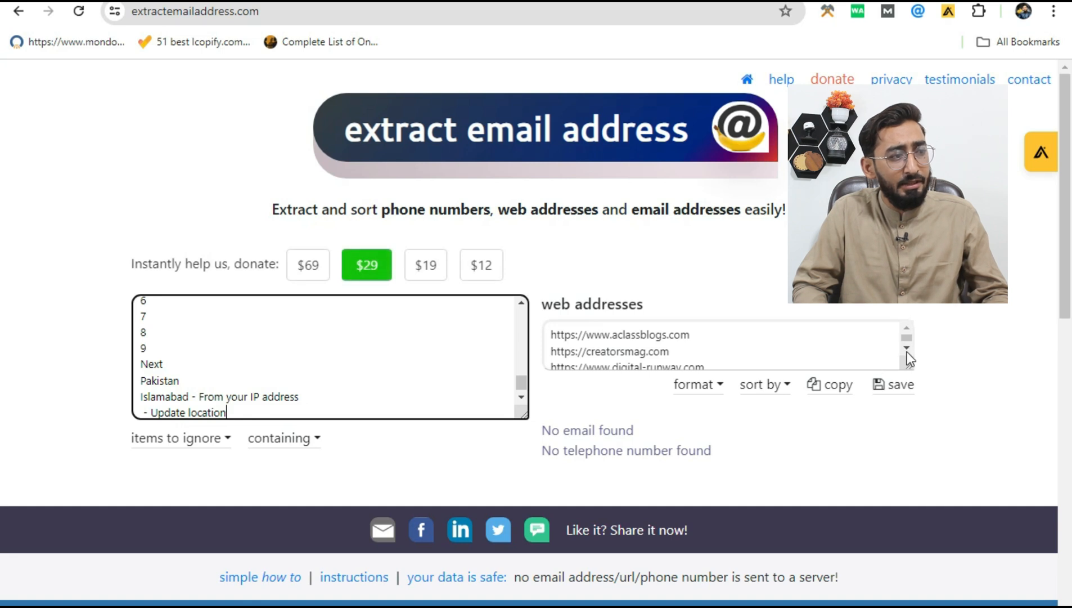
Step: Review the extracted web addresses and copy the complete list
scroll(907, 352, "down", 5)
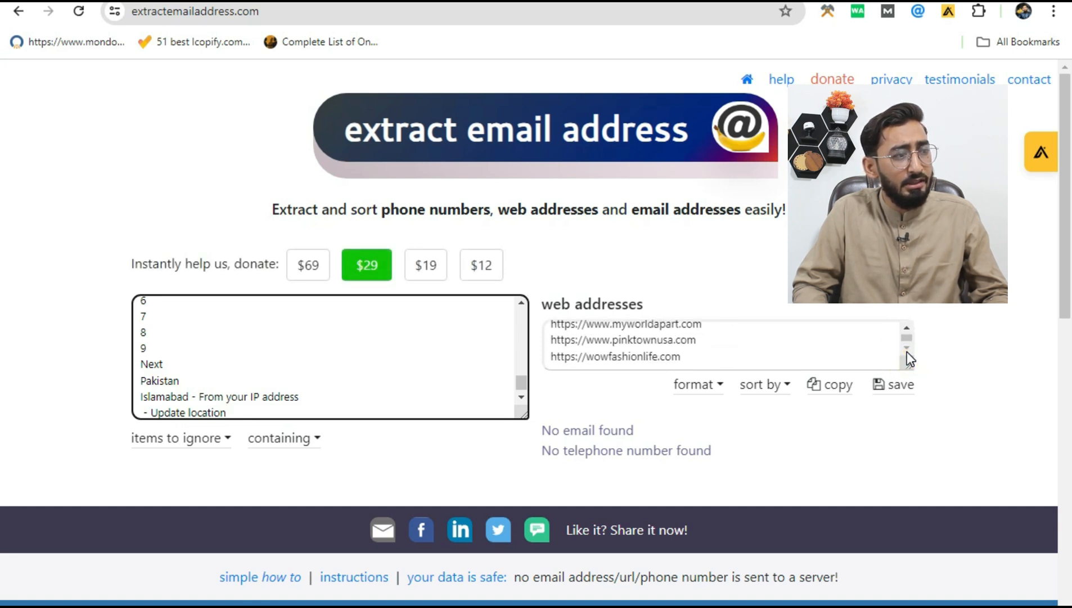
scroll(857, 353, "up", 3)
scroll(857, 353, "down", 1)
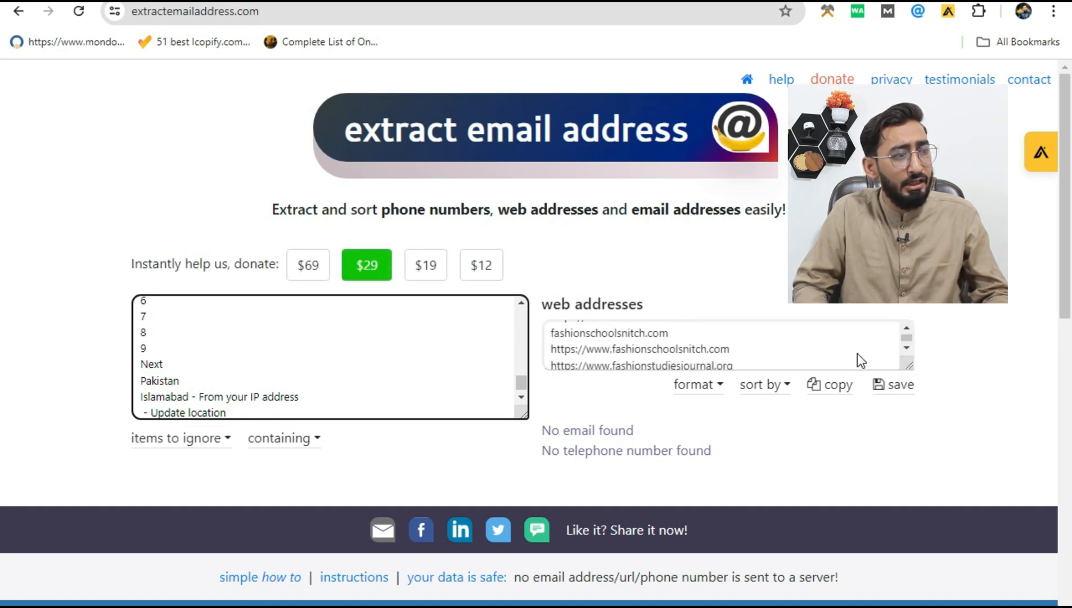
scroll(857, 353, "up", 3)
scroll(838, 364, "down", 1)
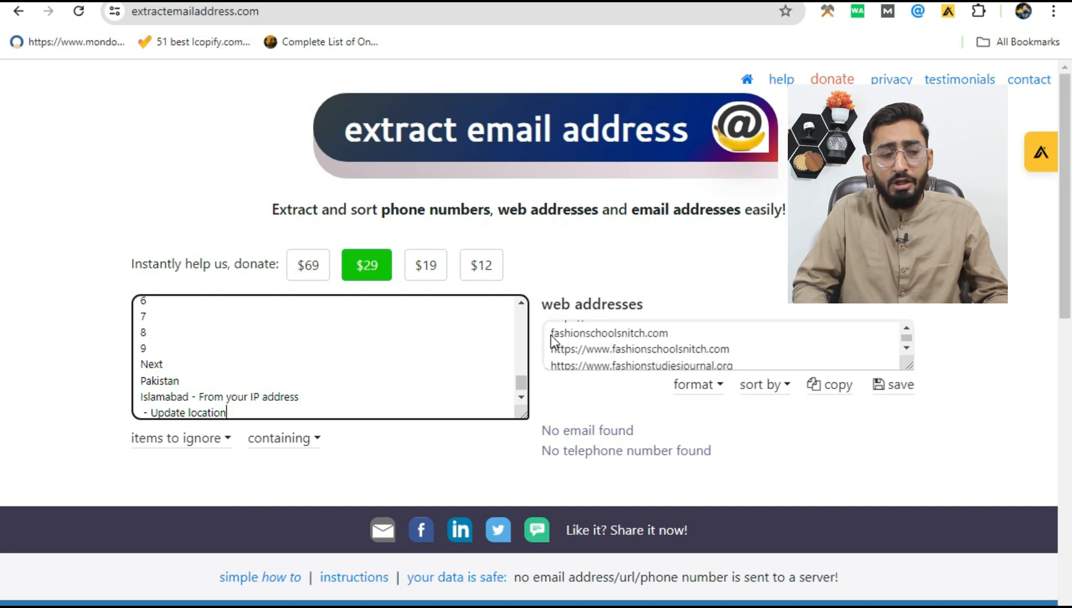
left_click_drag(552, 349, 615, 349)
key("ctrl+a")
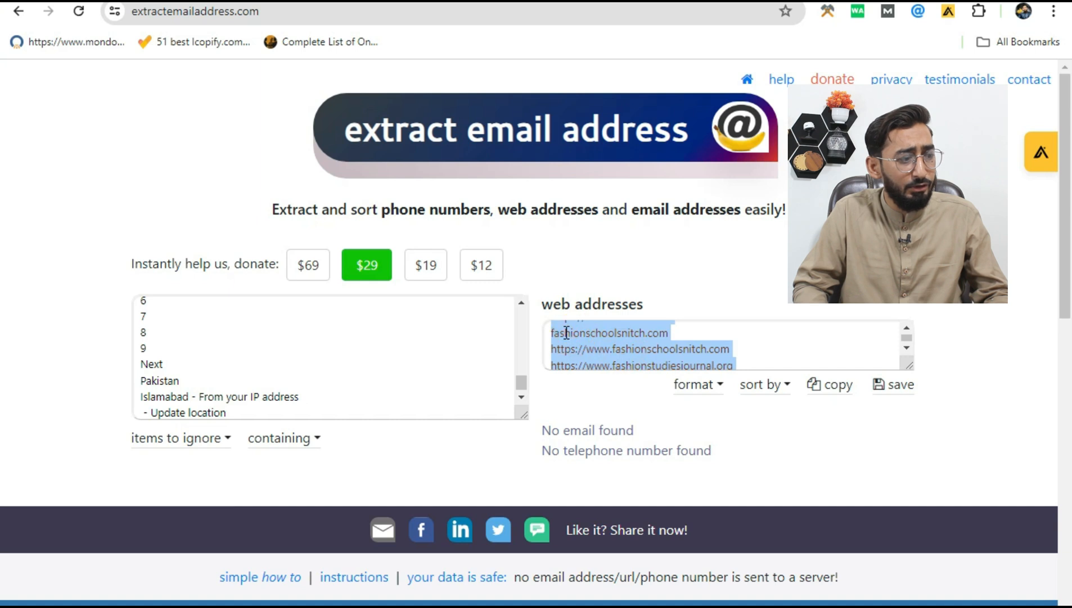
left_click(832, 389)
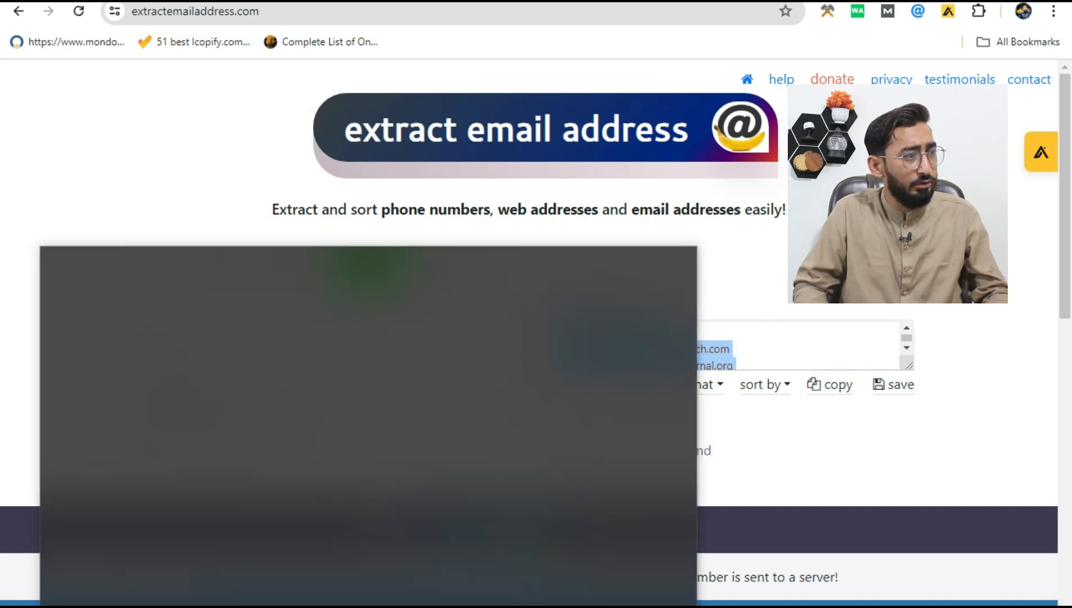
Step: Open a blank Notepad document and paste the copied web addresses into it
type("n")
left_click(250, 339)
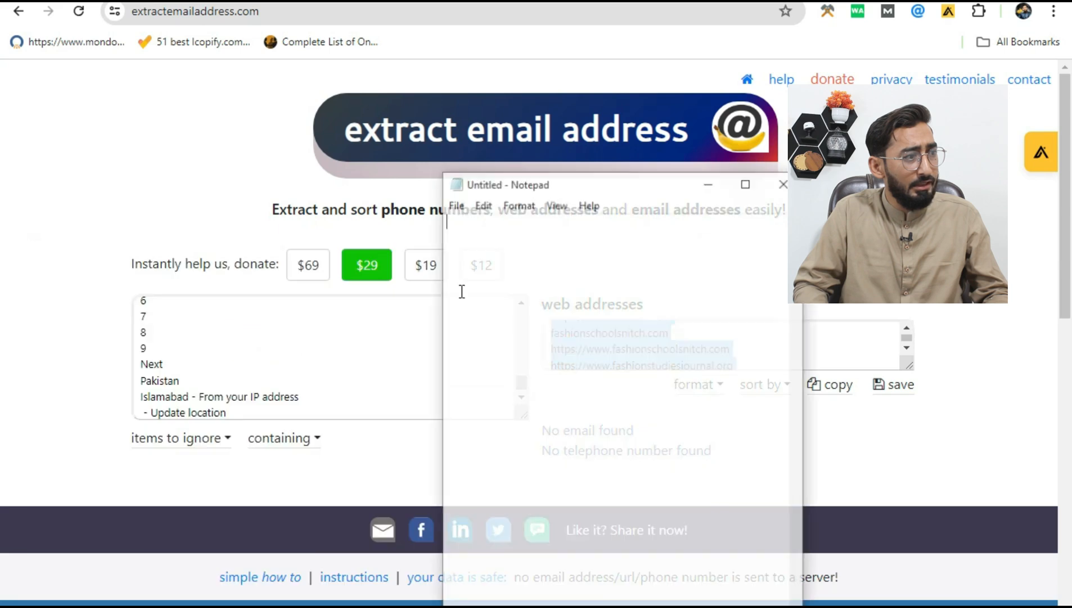
left_click(457, 283)
key("ctrl+v")
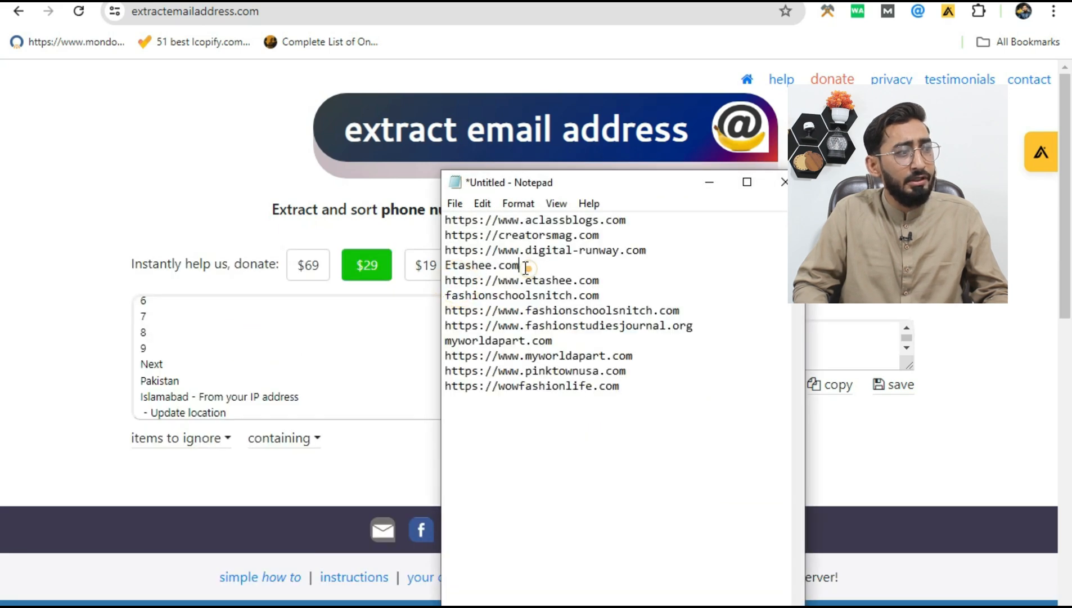
left_click_drag(517, 267, 448, 266)
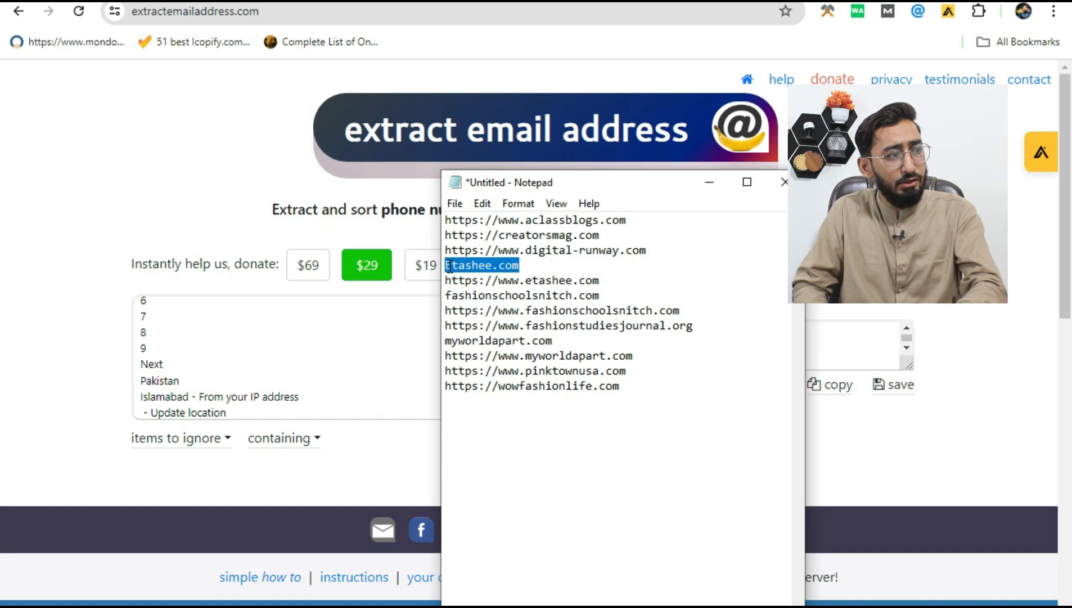
key("BackSpace")
key("BackSpace")
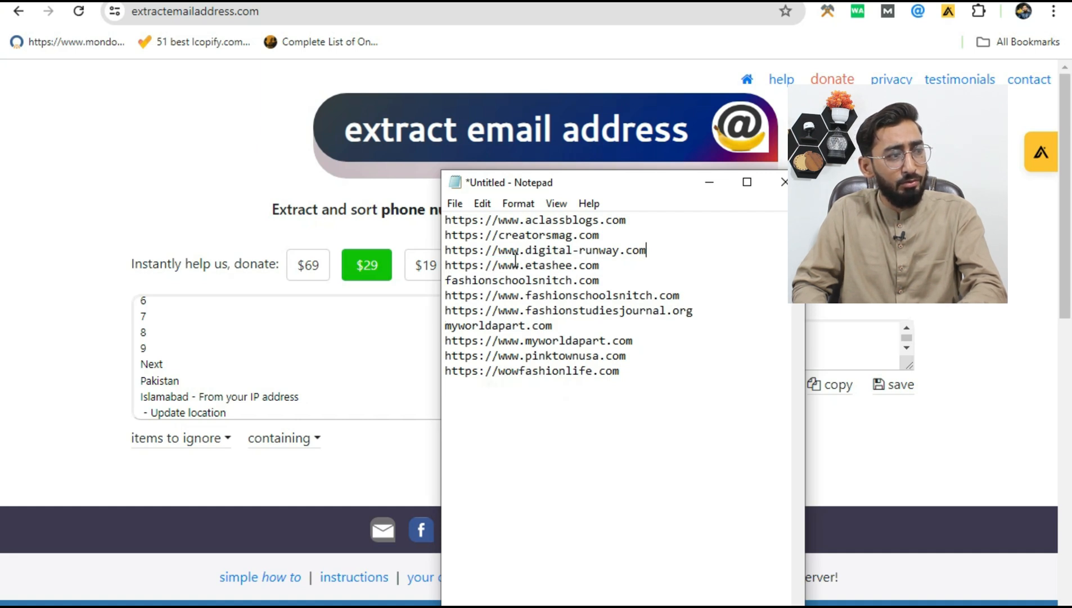
left_click_drag(564, 341, 469, 325)
left_click(453, 325)
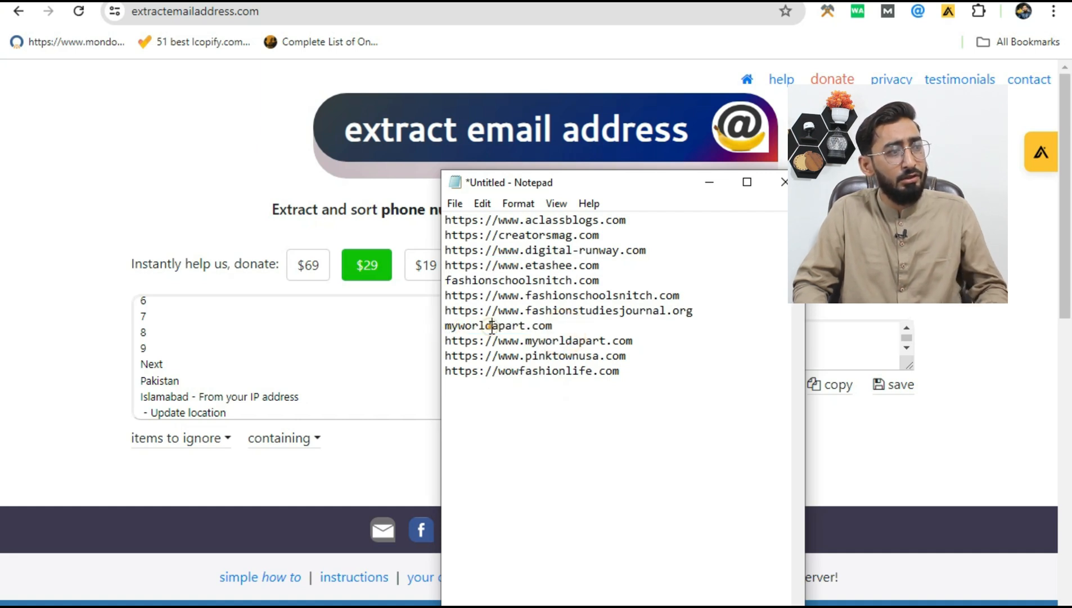
double_click(489, 325)
key("BackSpace")
key("BackSpace")
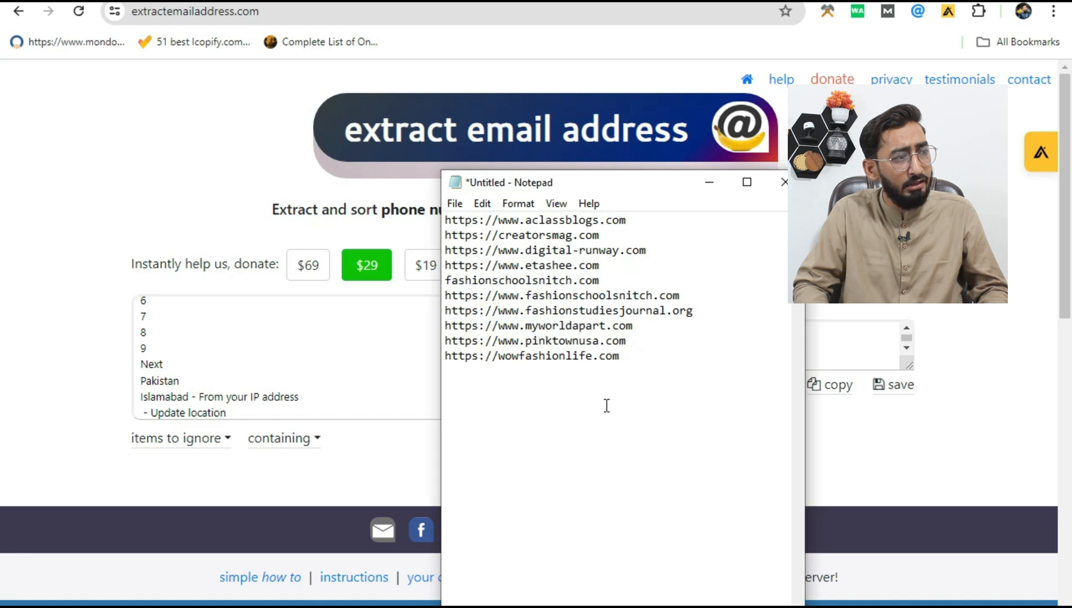
mouse_move(447, 294)
left_mouse_down()
mouse_move(549, 288)
mouse_move(445, 280)
left_mouse_up()
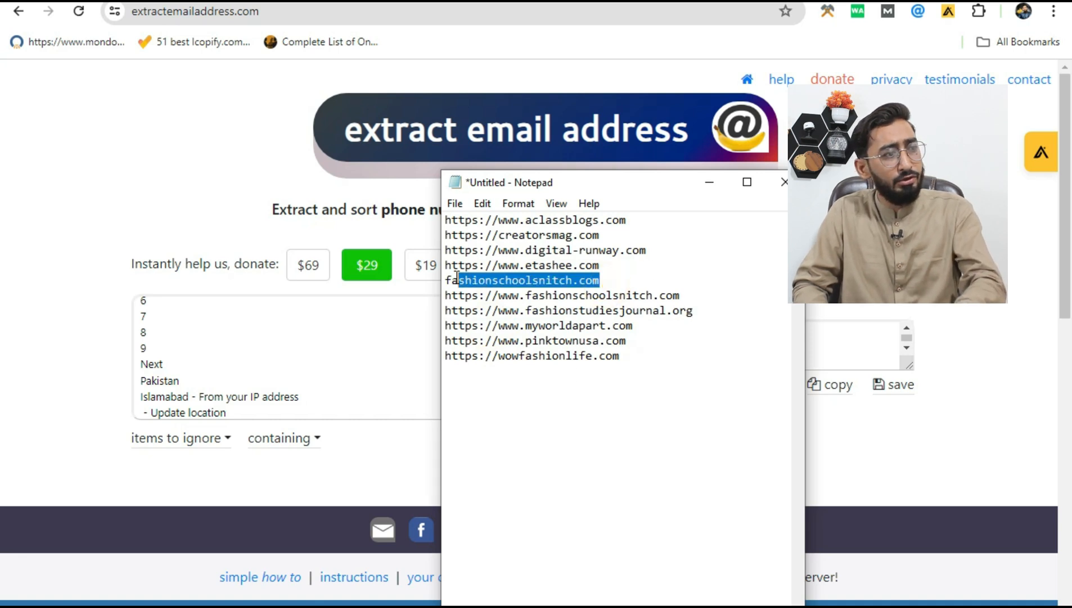
key("BackSpace")
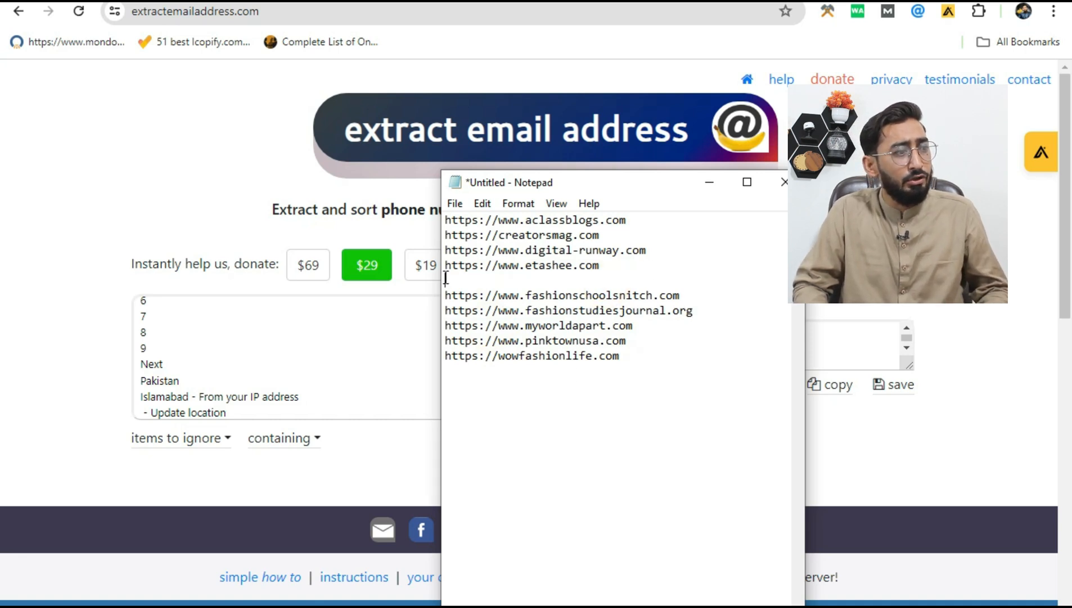
key("BackSpace")
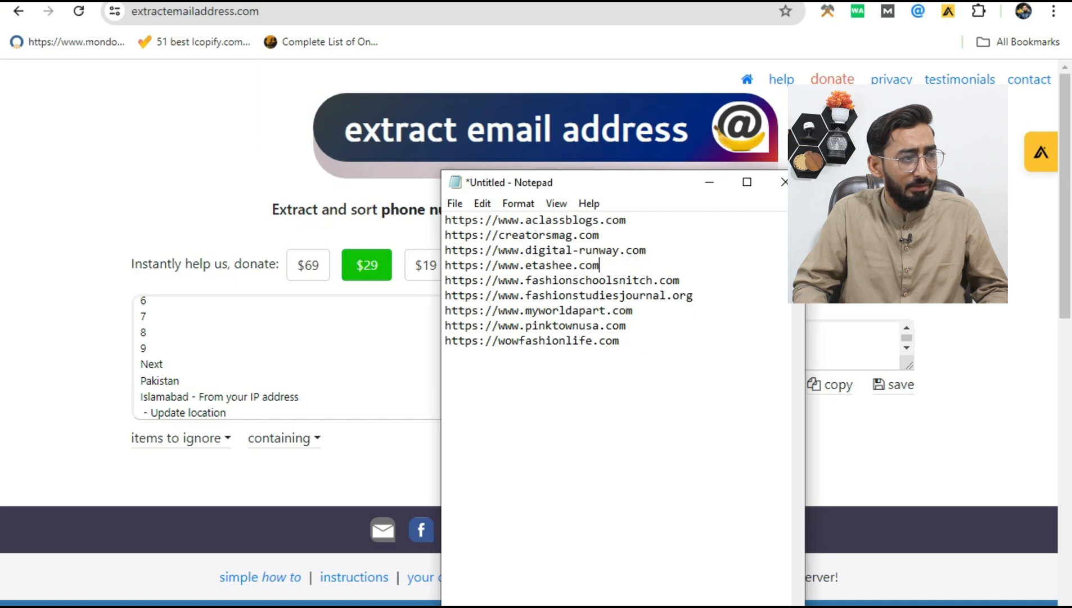
Step: Switch to the Website EMail Mobile Extractor and examine the mobile numbers and e-mail addresses extracted from bisopedia.com
key("alt+Tab")
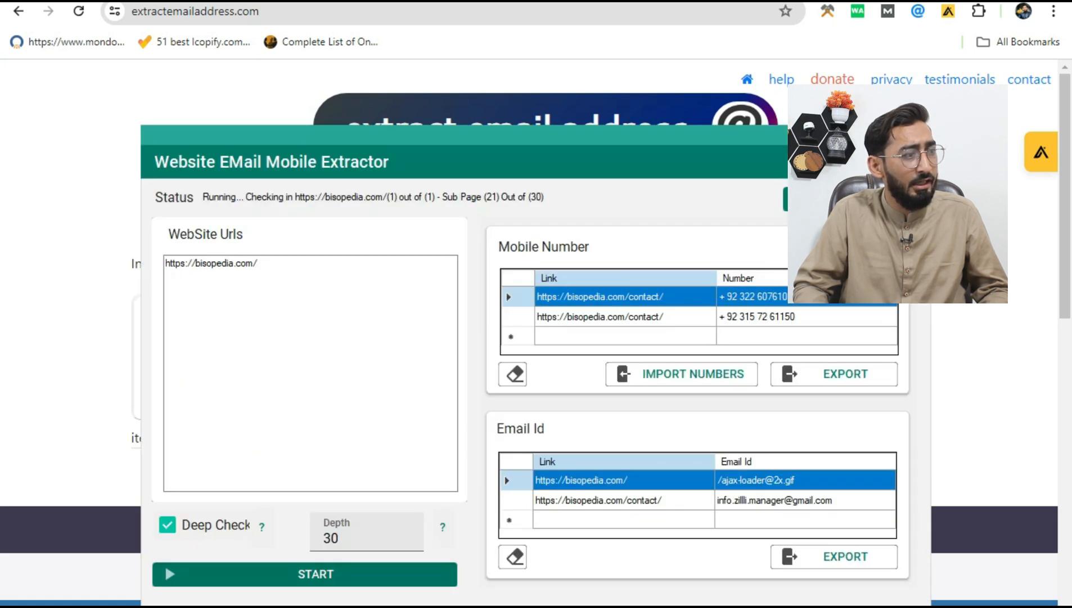
left_click(395, 319)
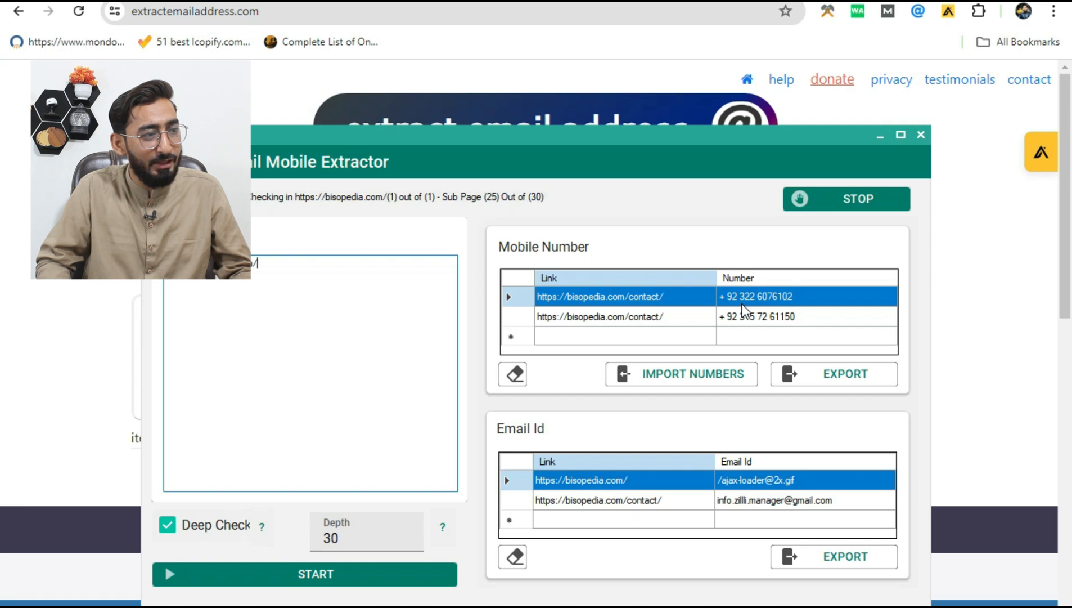
left_click(741, 319)
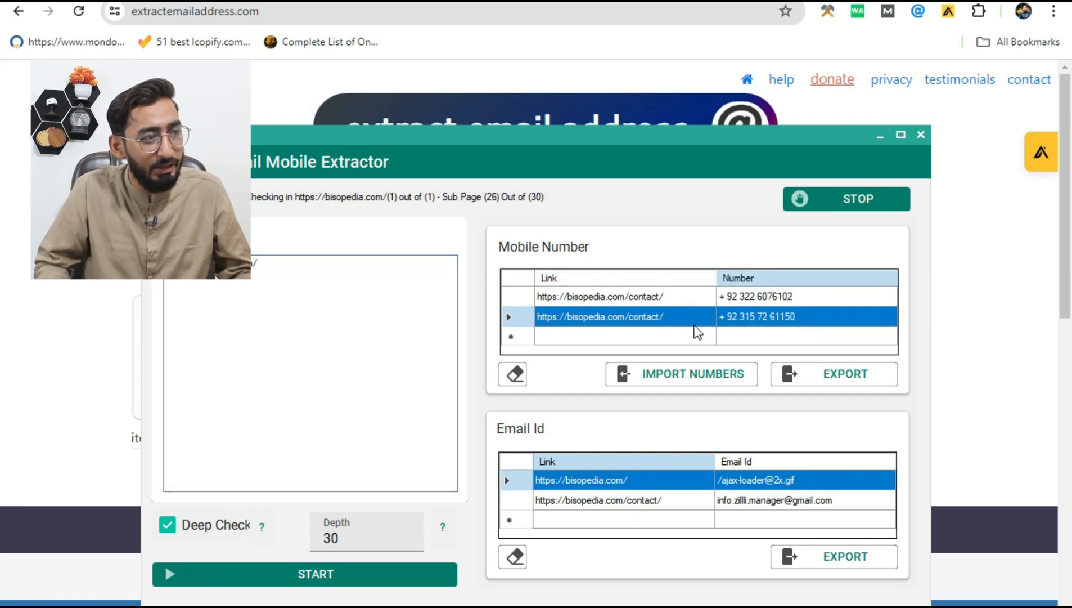
left_click(735, 338)
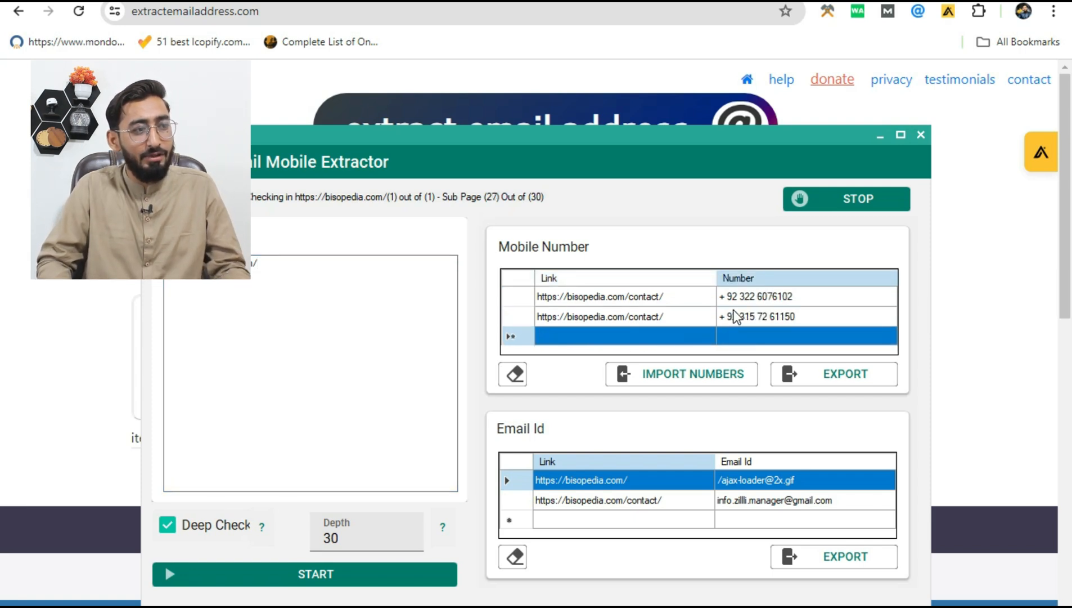
left_click(738, 320)
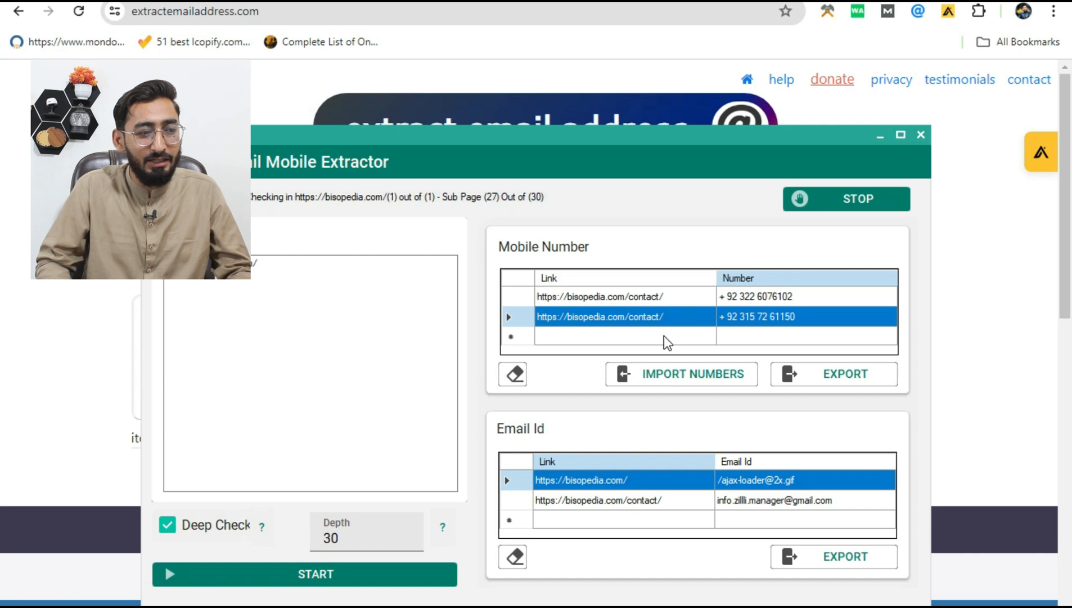
left_click(780, 508)
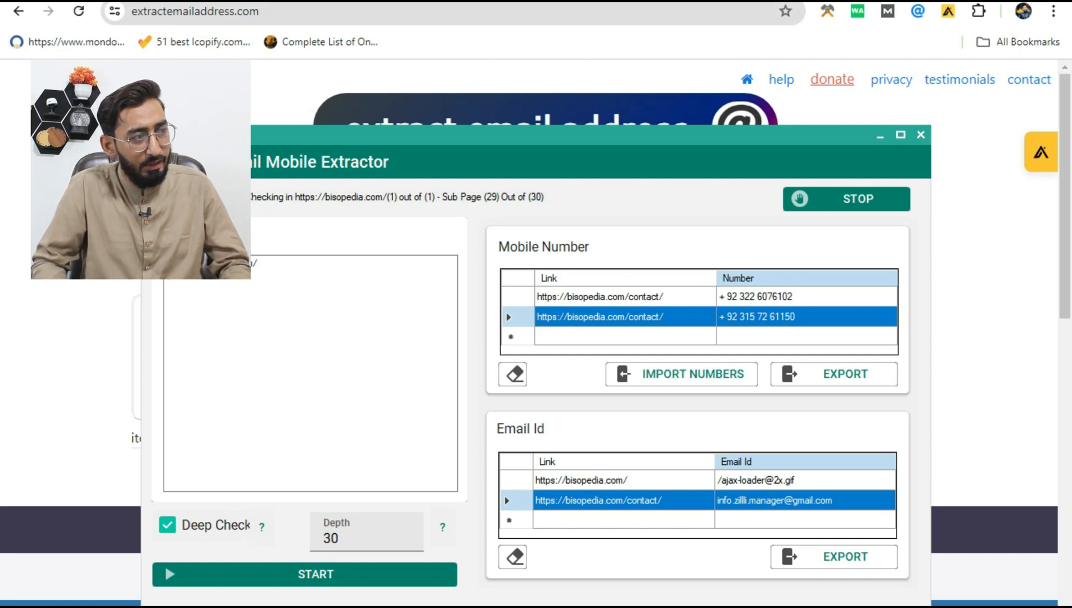
Step: Copy the full website list from Notepad, restart the Website EMail Mobile Extractor and paste the list as its website URLs
key("alt+Tab")
key("ctrl+a")
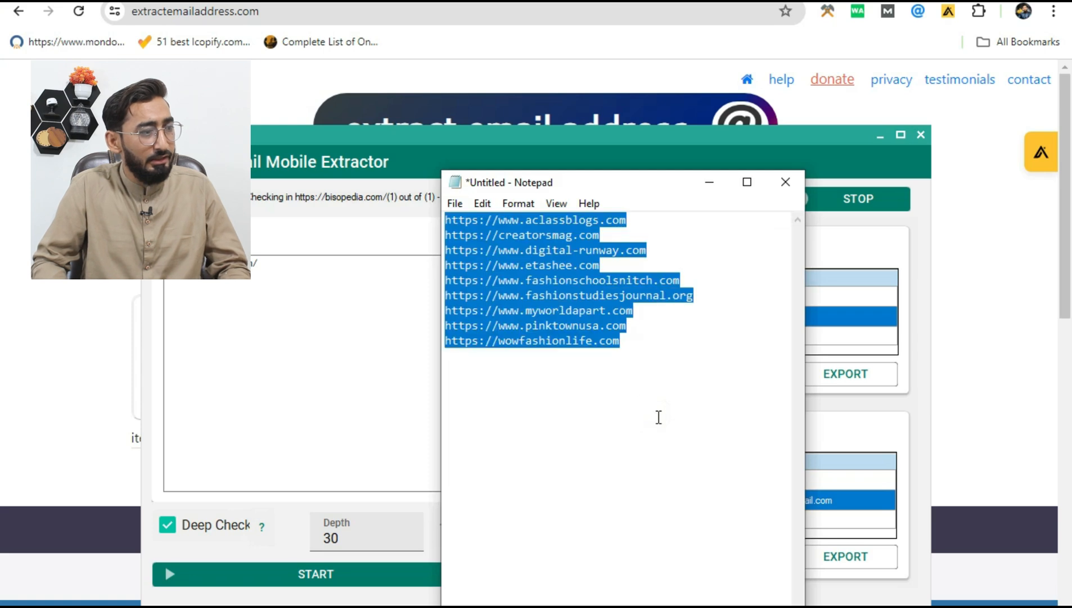
left_click(341, 354)
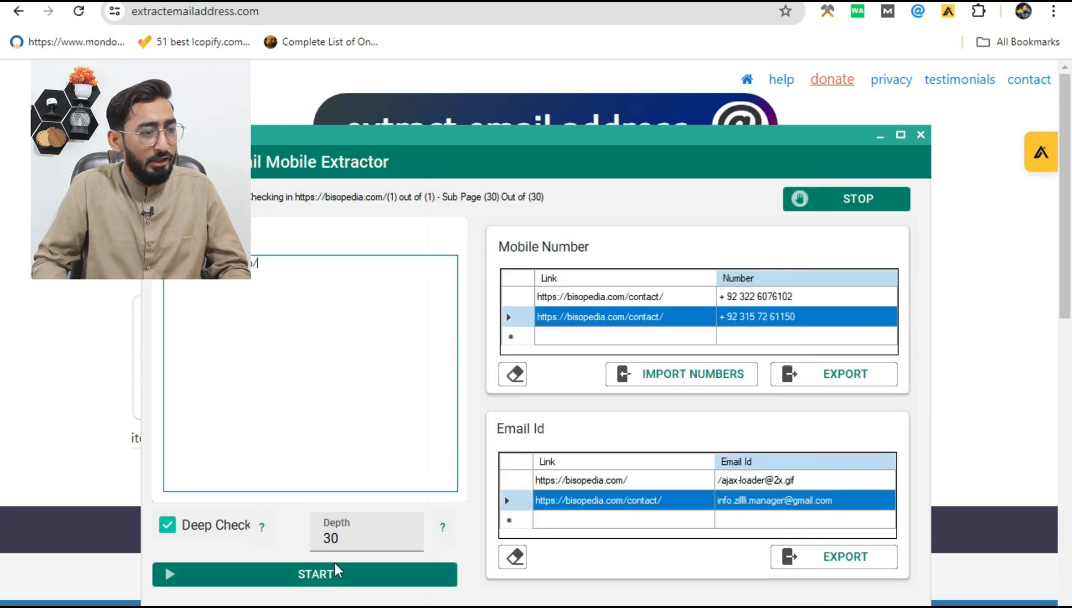
left_click(921, 134)
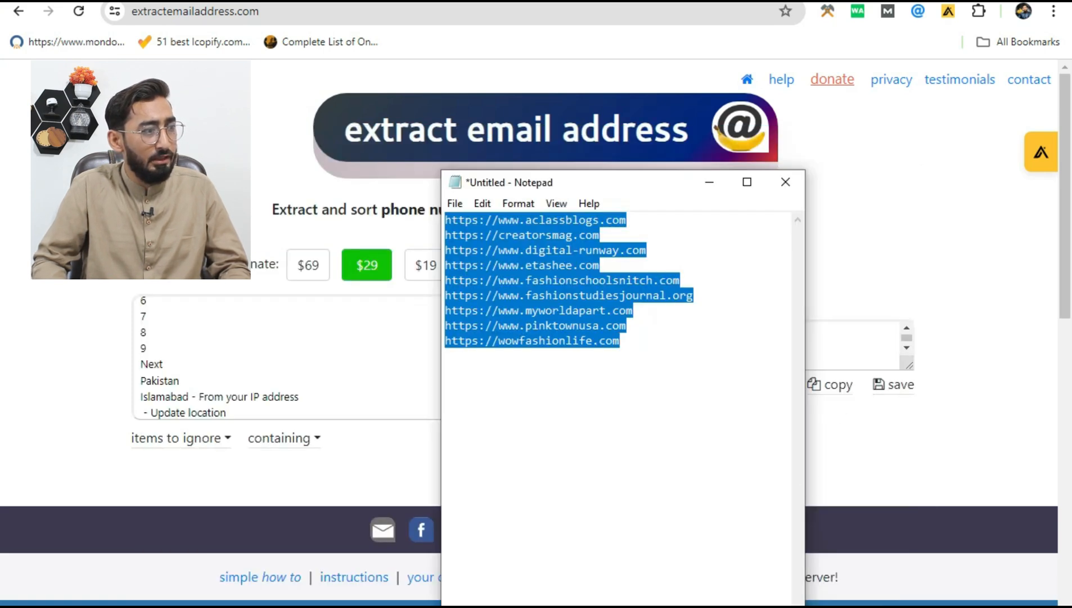
left_click(555, 597)
left_click(349, 567)
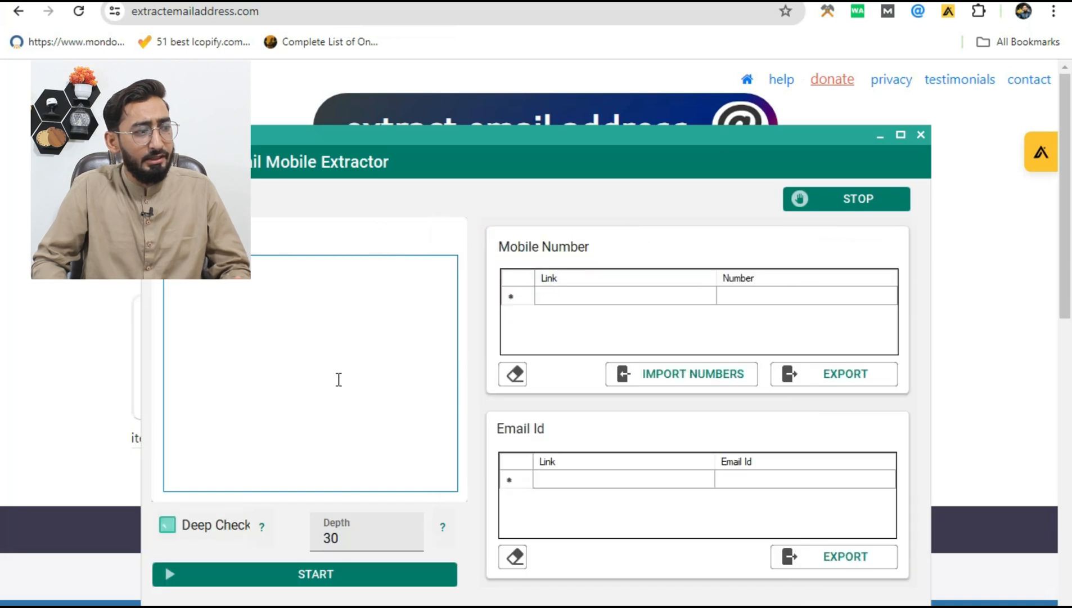
key("ctrl+v")
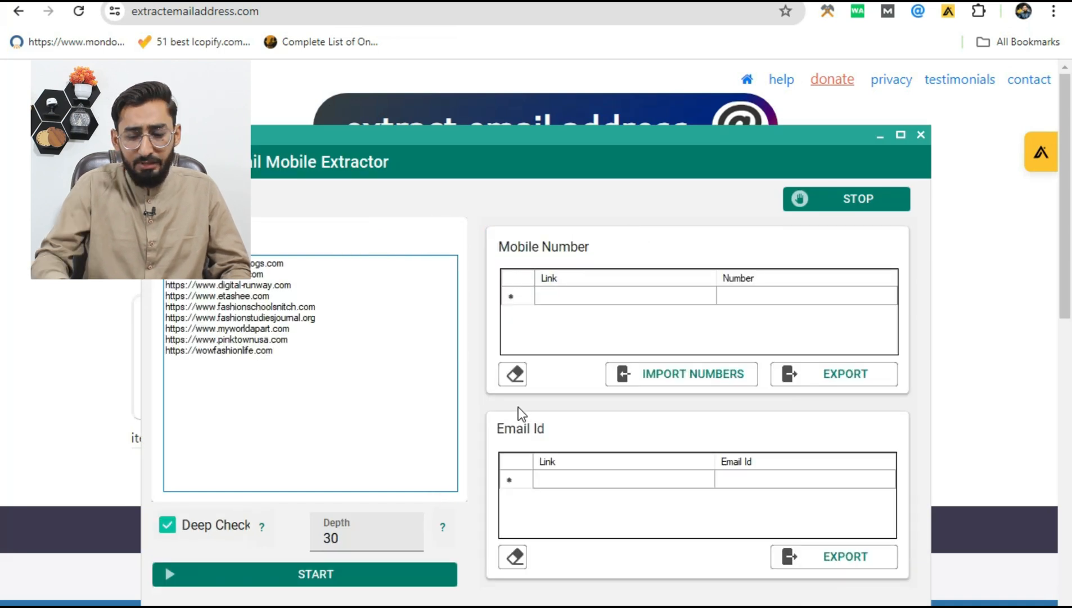
Step: Set the crawl depth to 10 and start the extraction for the pasted websites
left_click_drag(353, 540, 312, 541)
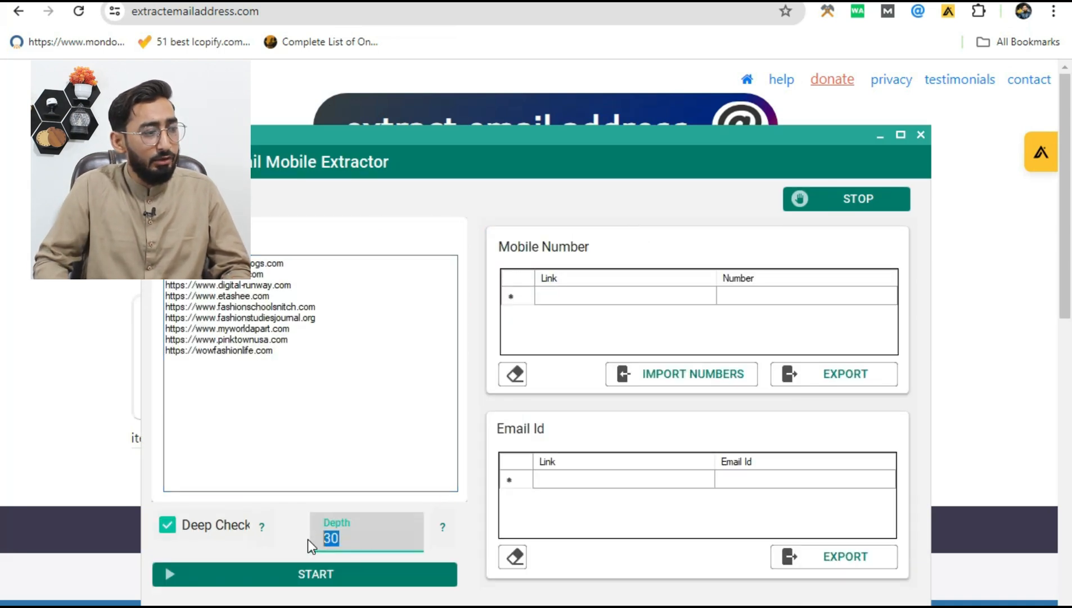
type("10")
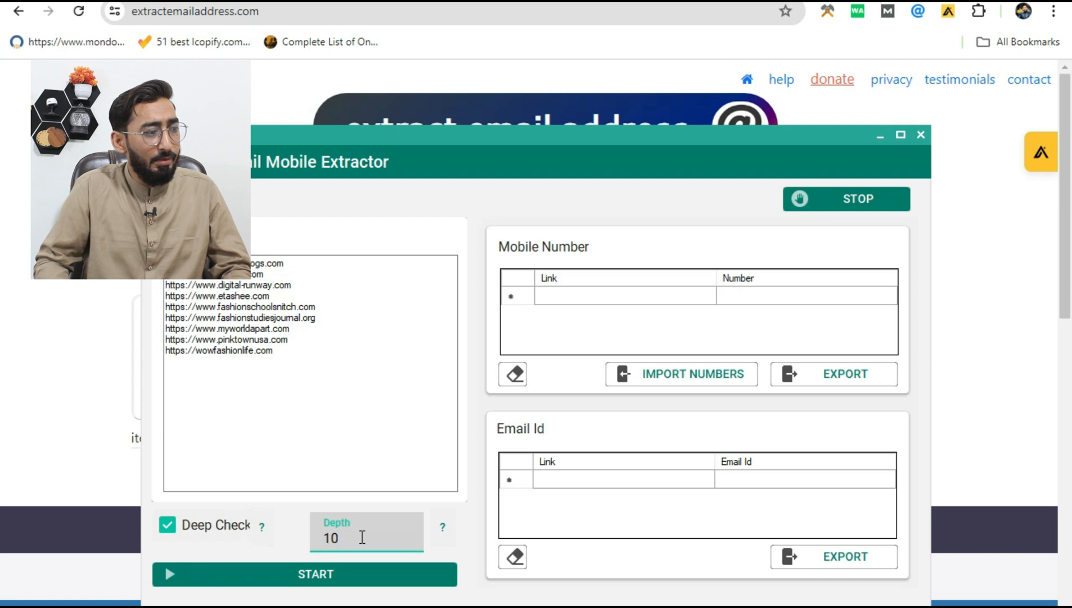
left_click(306, 577)
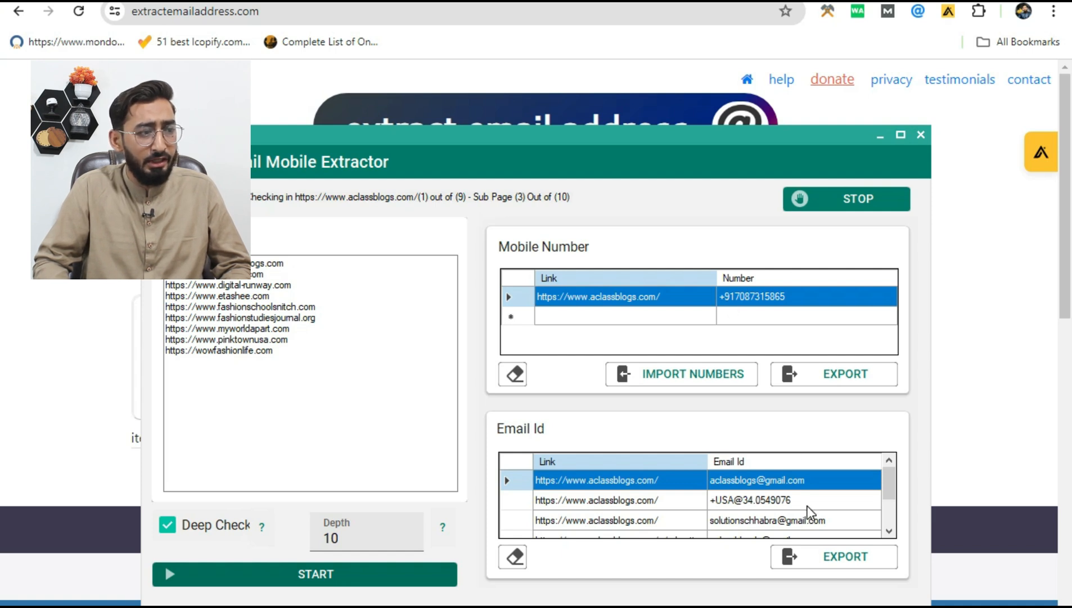
Step: Examine the list of extracted e-mail addresses from beginning to end while the extraction runs
scroll(807, 506, "down", 1)
left_click_drag(892, 508, 886, 495)
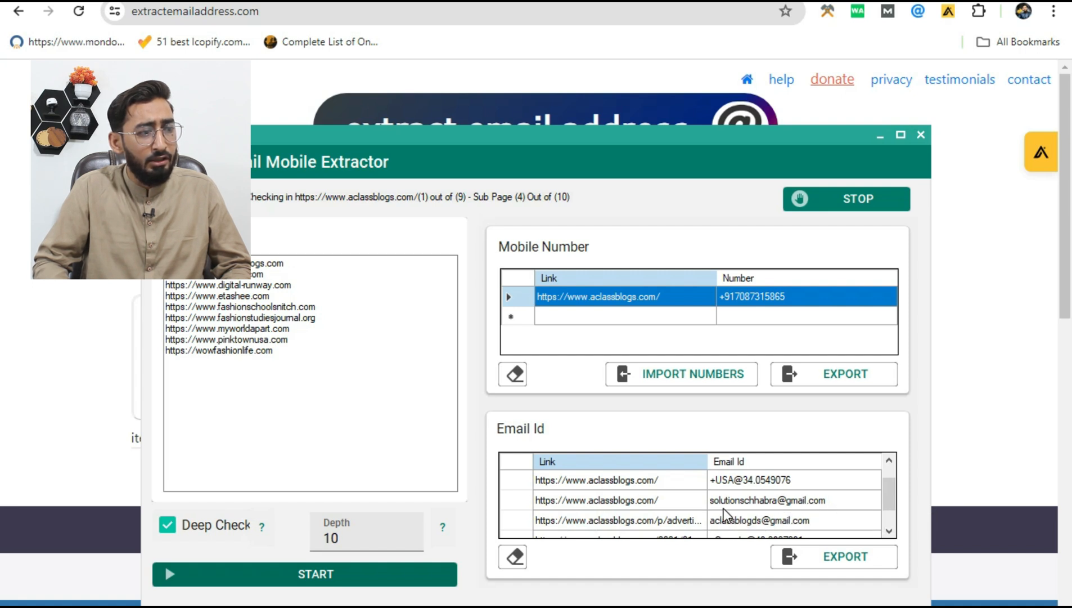
left_click_drag(886, 500, 887, 505)
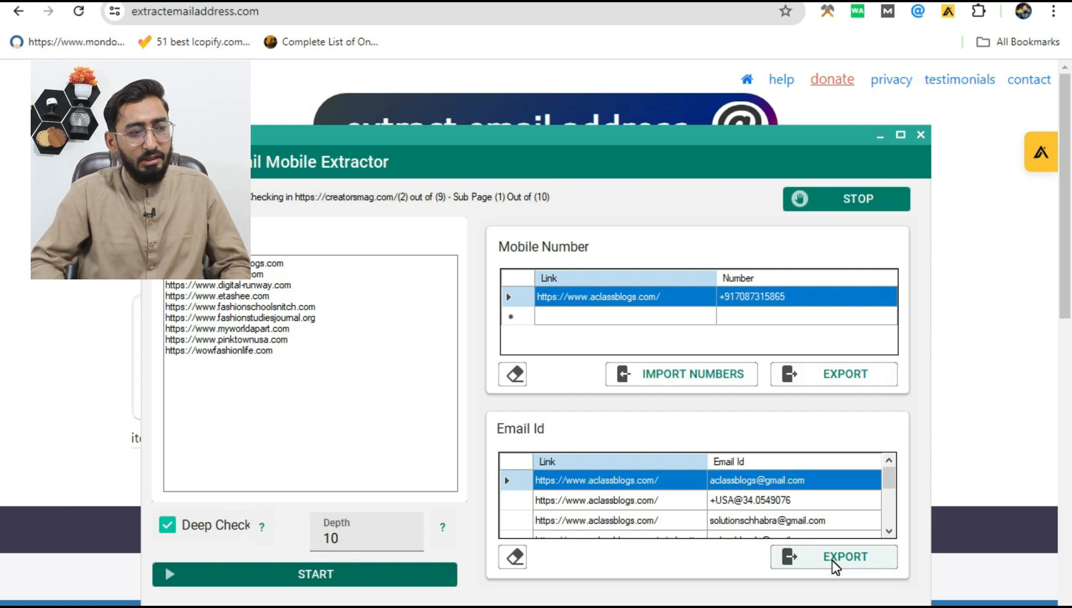
left_click(805, 524)
key("ctrl+a")
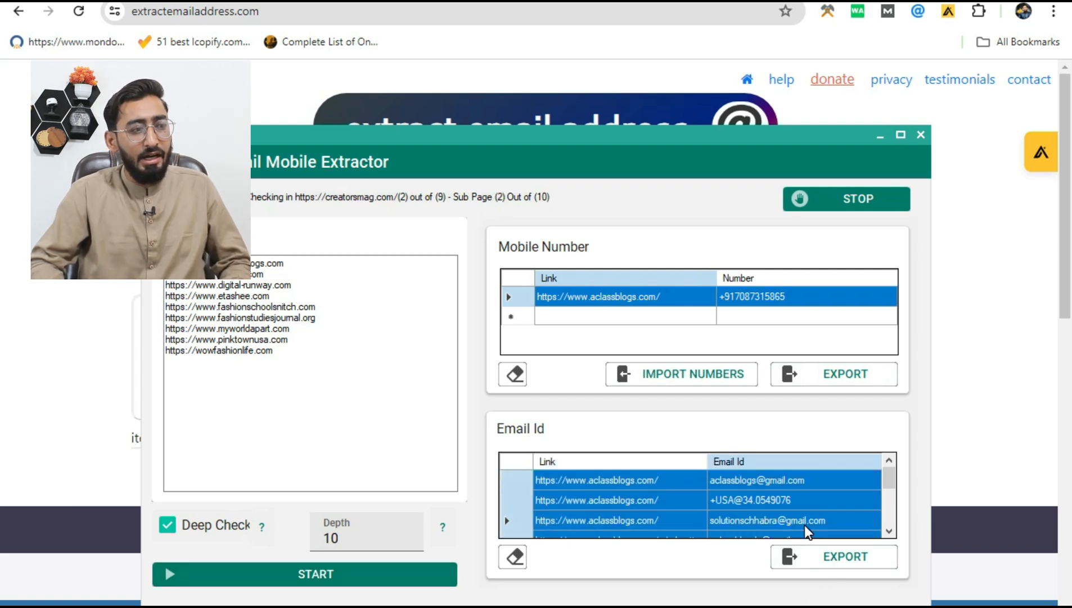
scroll(875, 524, "down", 5)
left_click(835, 521)
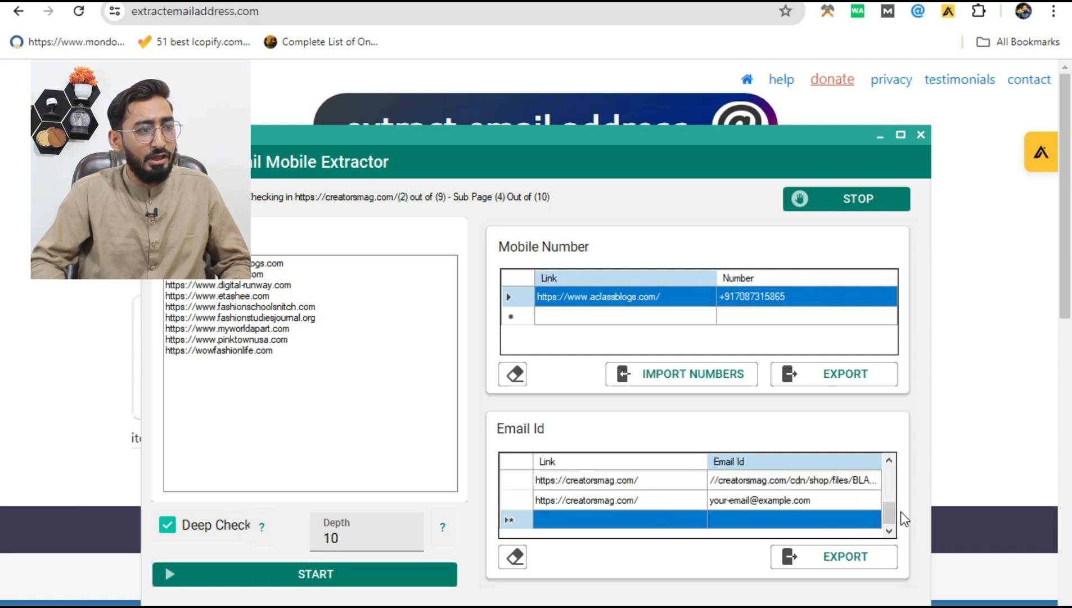
left_click_drag(883, 512, 884, 471)
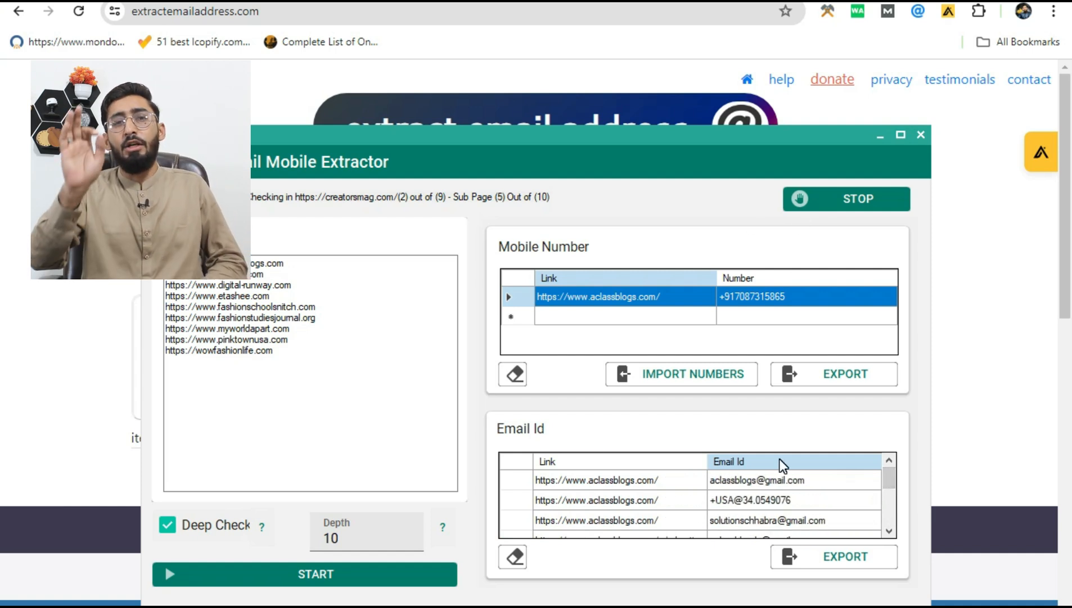